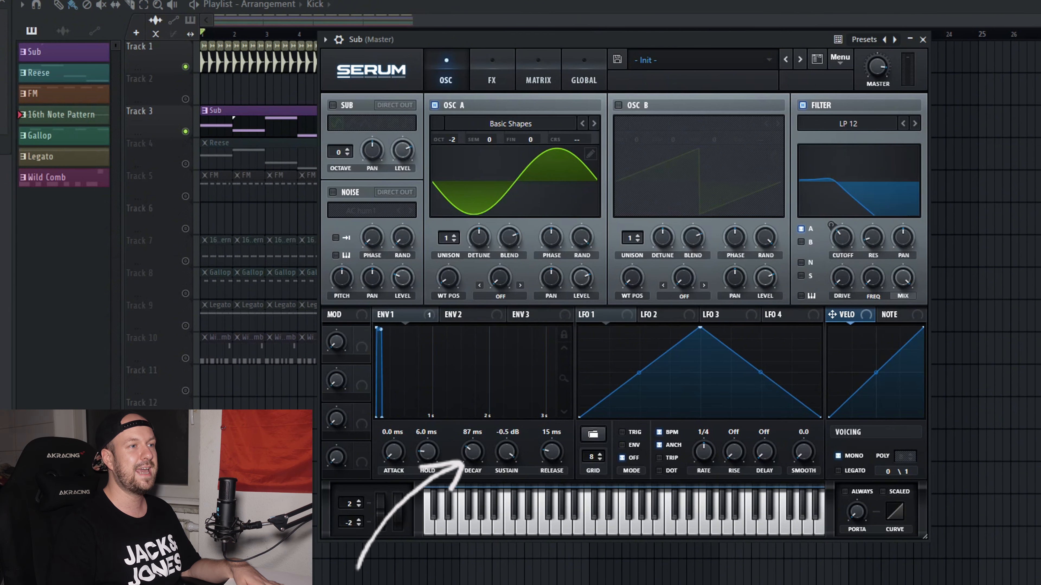
- Review the Sub patch's envelope 1 and its distortion effect, return to the oscillators and play the Sub bass
{"action": "mouse_move", "coordinate": [378, 314]}
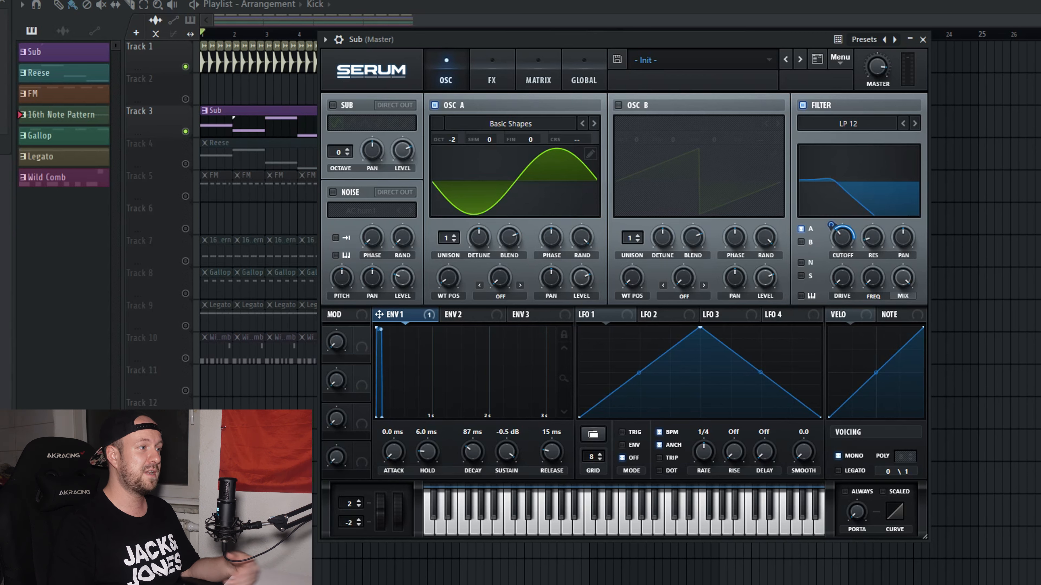
{"action": "left_click", "coordinate": [492, 71]}
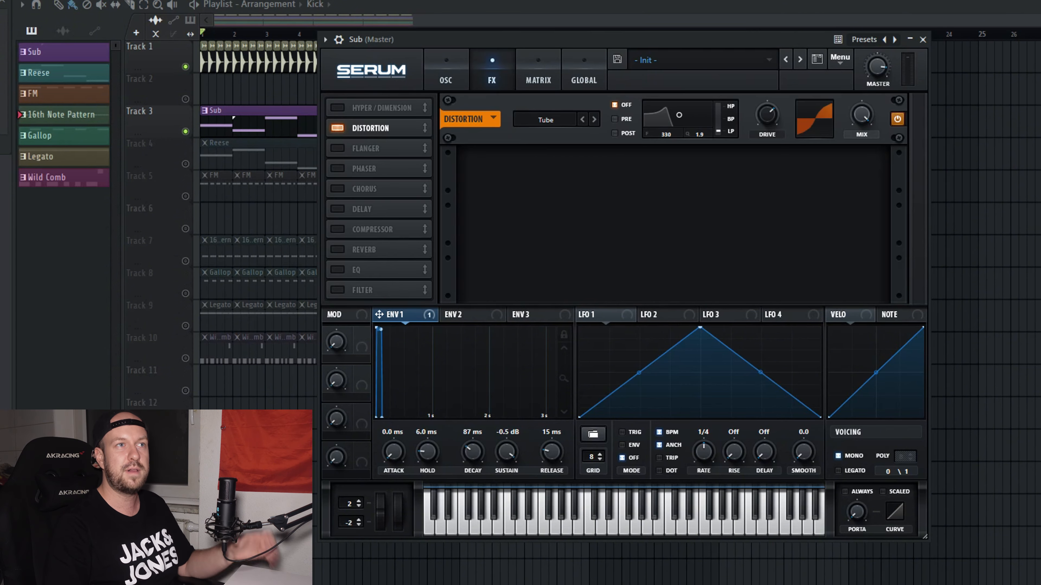
{"action": "left_click", "coordinate": [446, 70]}
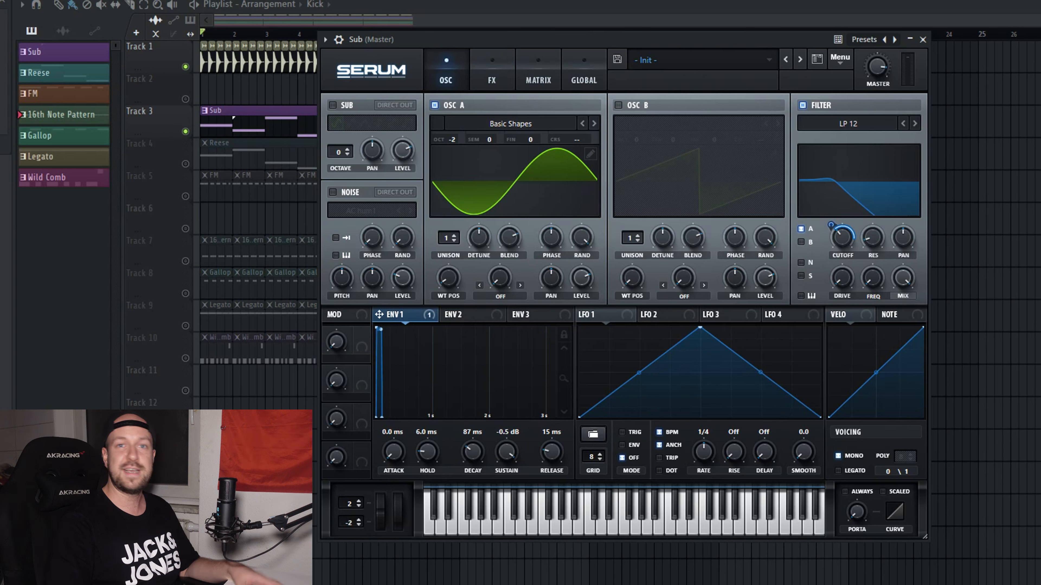
{"action": "key", "text": "space"}
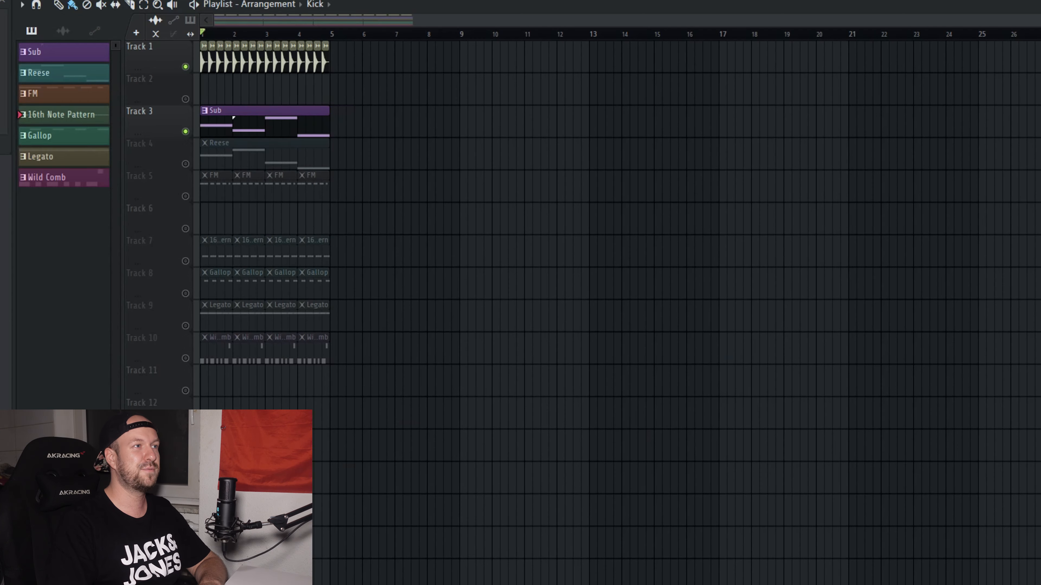
- Solo the Reese bass on Track 4 and check the unison detune of its oscillator A
{"action": "right_click", "coordinate": [185, 164]}
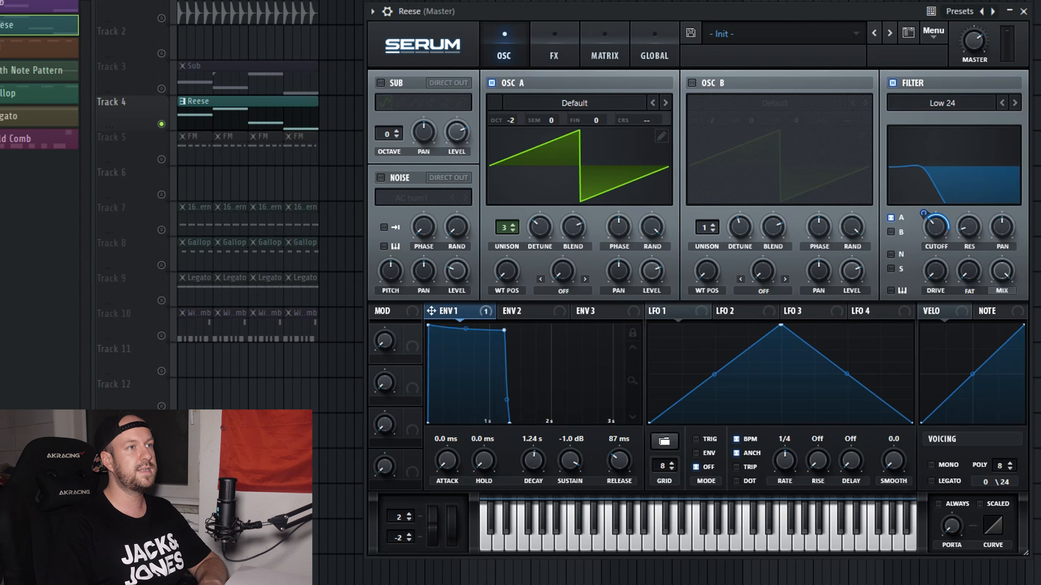
{"action": "left_click_drag", "start_coordinate": [539, 226], "coordinate": [540, 225]}
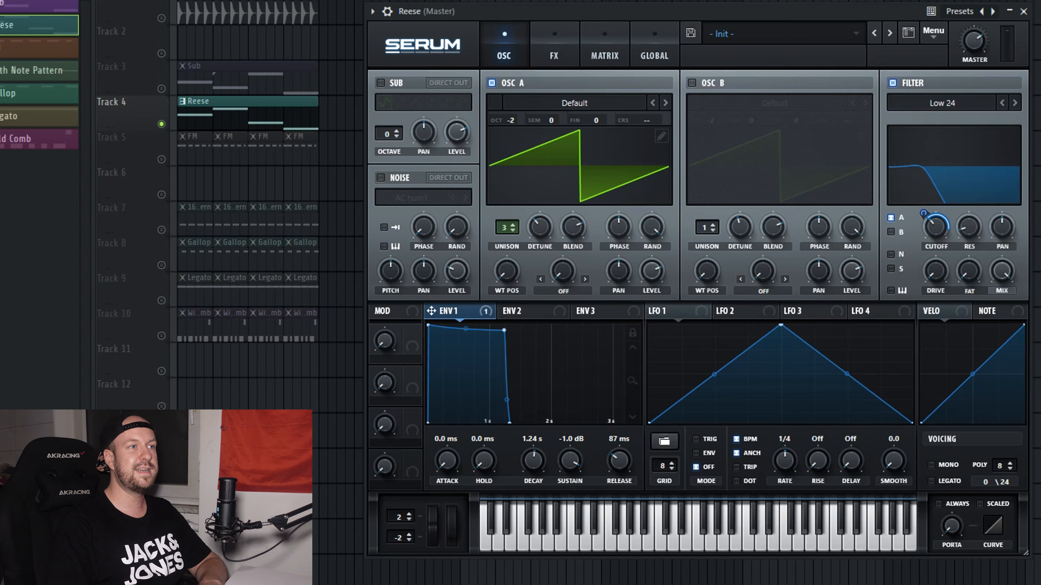
- Lower the Reese patch's filter cutoff and play the loop to hear the darker sound
{"action": "mouse_move", "coordinate": [936, 228]}
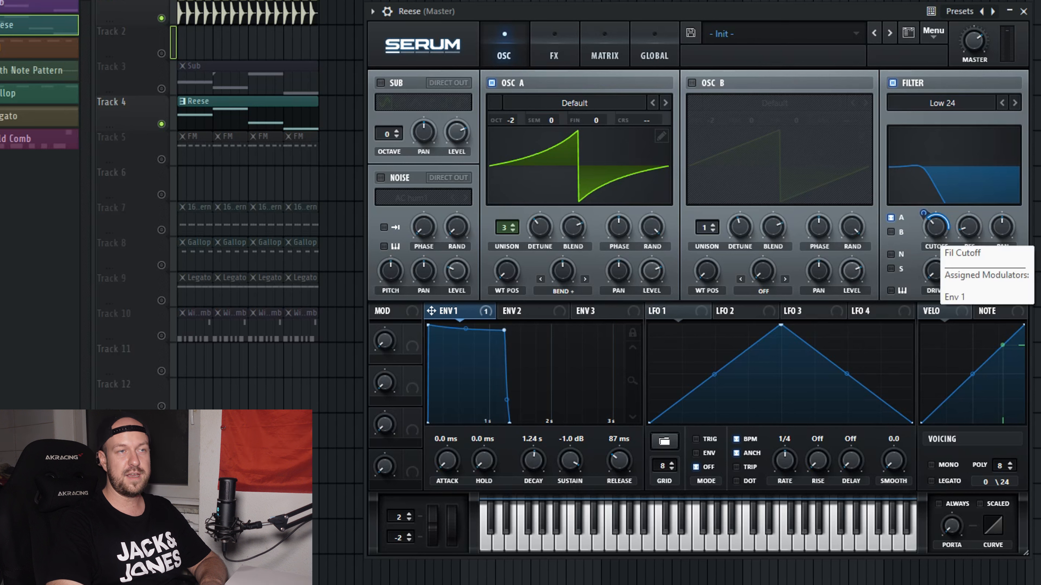
{"action": "left_click", "coordinate": [936, 227]}
{"action": "left_click_drag", "start_coordinate": [936, 228], "coordinate": [936, 244]}
{"action": "key", "text": "space"}
{"action": "left_click", "coordinate": [936, 241]}
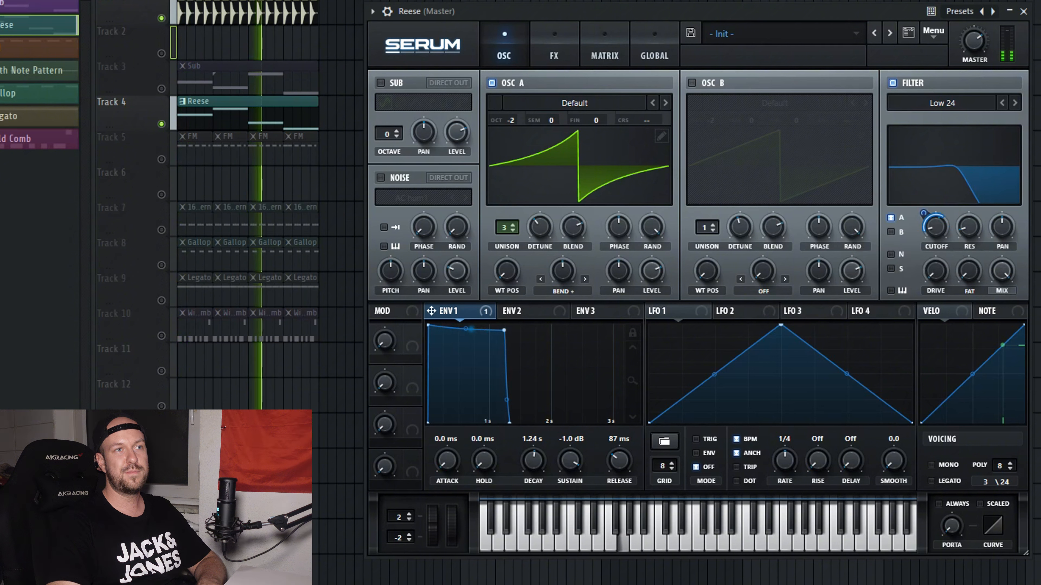
{"action": "key", "text": "space"}
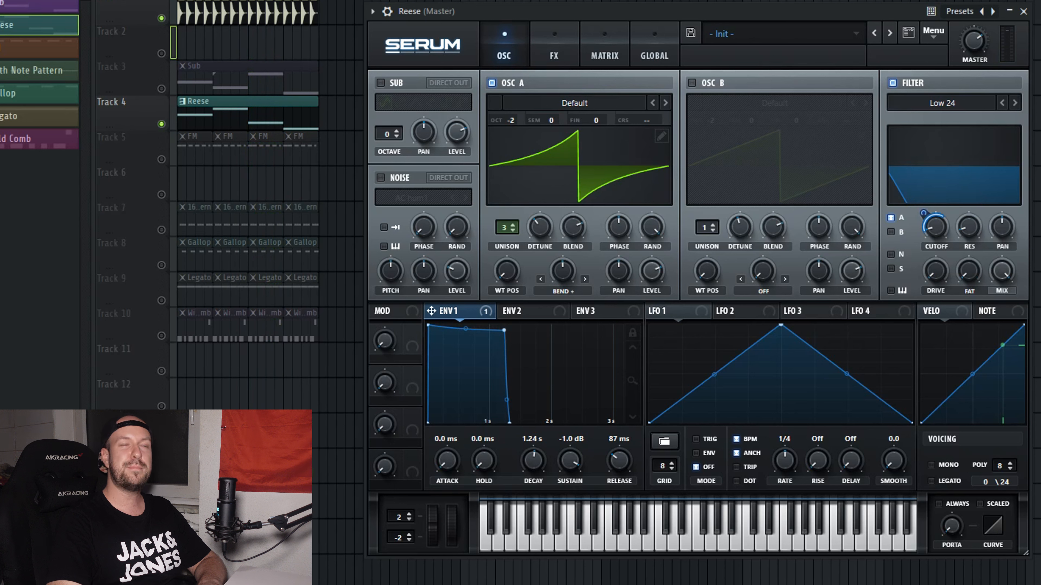
- Raise the Reese patch's filter cutoff and play the loop to hear the brighter sound
{"action": "left_click_drag", "start_coordinate": [936, 227], "coordinate": [937, 217]}
{"action": "key", "text": "space"}
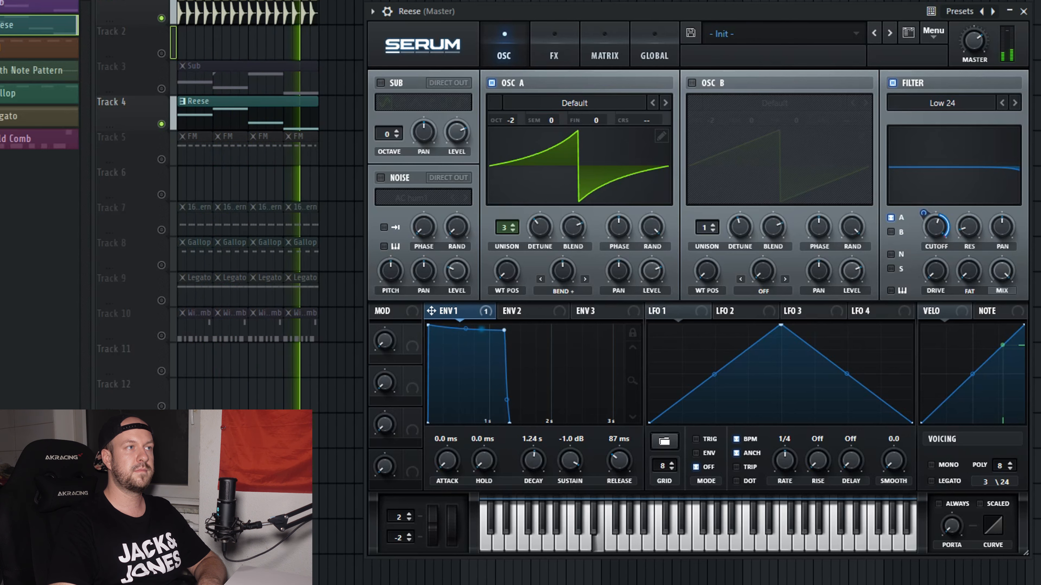
{"action": "key", "text": "space"}
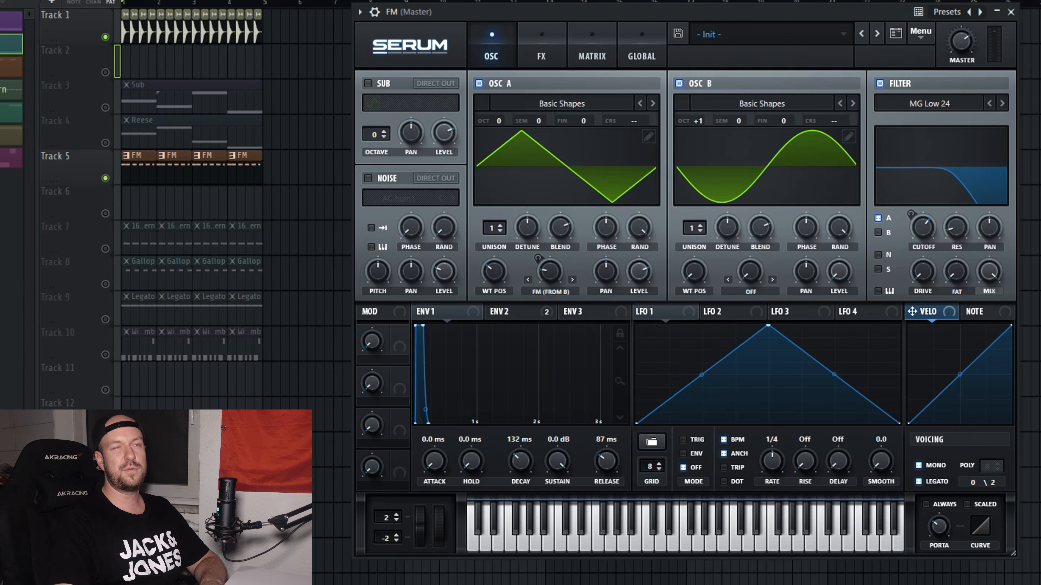
- Examine the FM patch's envelope 2 settings and filter cutoff, and listen to the FM bass alone
{"action": "mouse_move", "coordinate": [839, 271]}
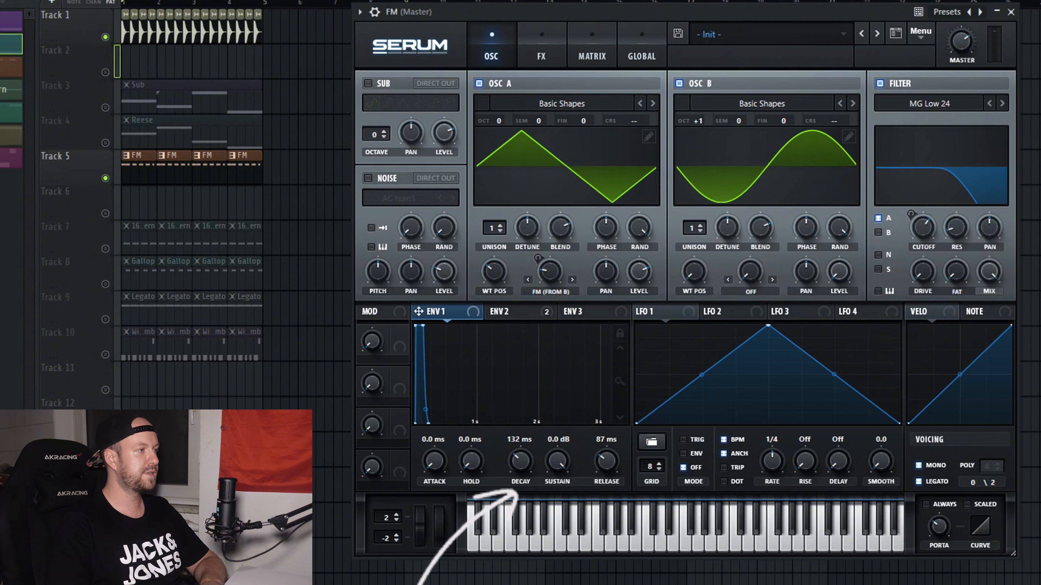
{"action": "left_click", "coordinate": [509, 312]}
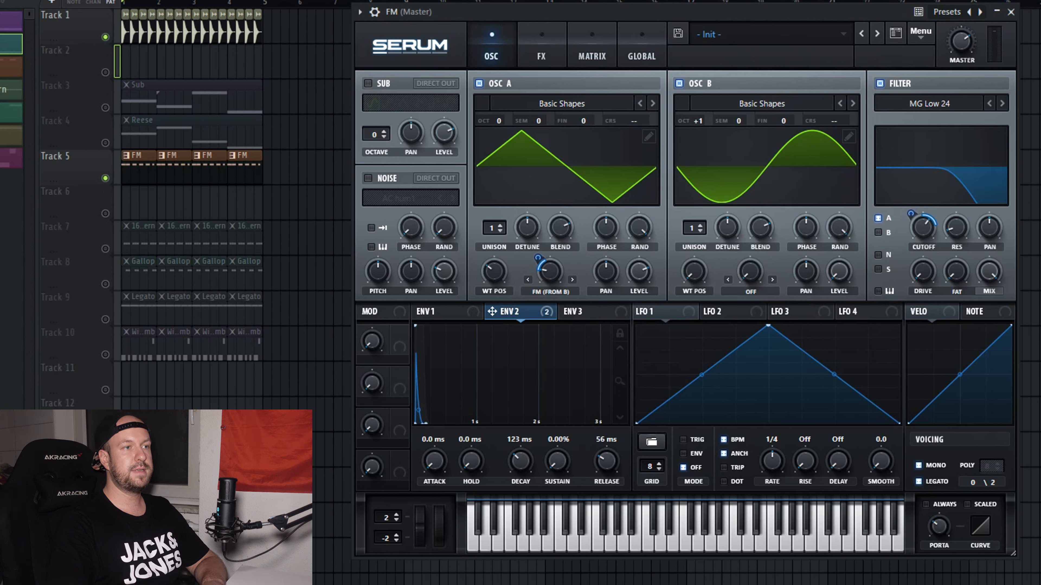
{"action": "mouse_move", "coordinate": [557, 461]}
{"action": "left_mouse_down"}
{"action": "mouse_move", "coordinate": [557, 379]}
{"action": "mouse_move", "coordinate": [557, 461]}
{"action": "left_mouse_up"}
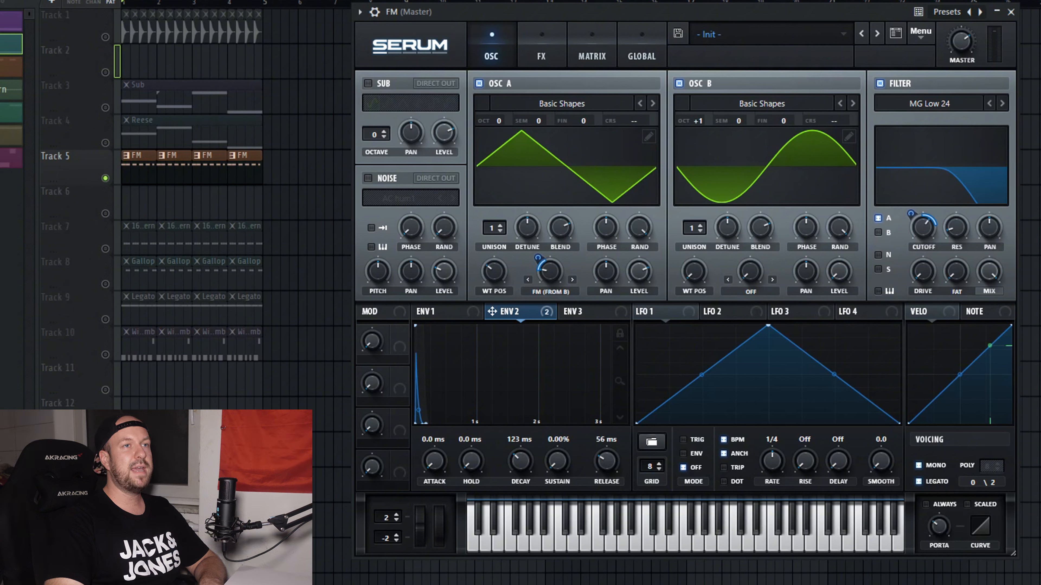
{"action": "key", "text": "space"}
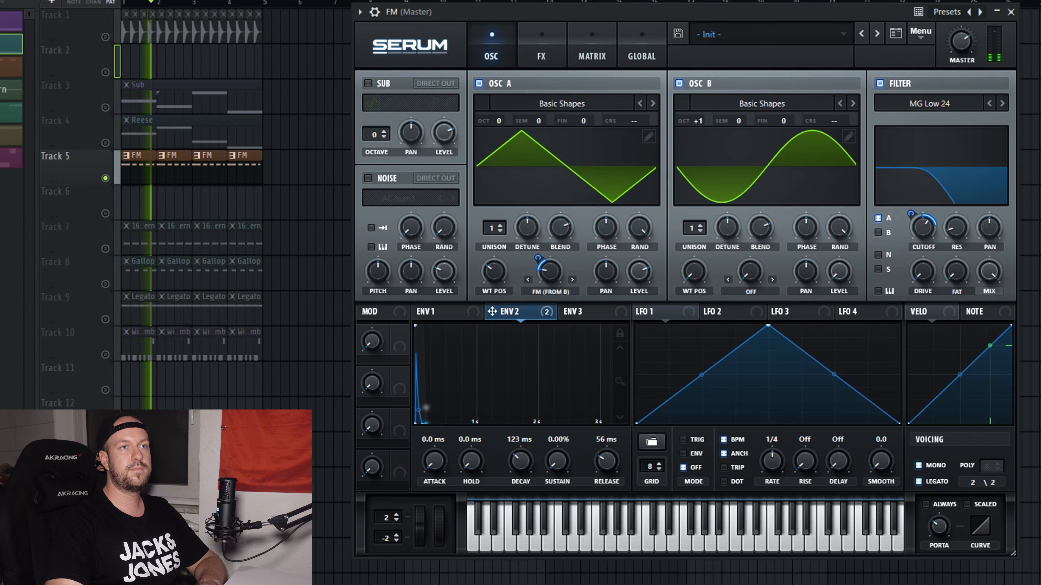
{"action": "mouse_move", "coordinate": [923, 226]}
{"action": "left_mouse_down"}
{"action": "mouse_move", "coordinate": [923, 244]}
{"action": "mouse_move", "coordinate": [923, 219]}
{"action": "mouse_move", "coordinate": [923, 232]}
{"action": "left_mouse_up"}
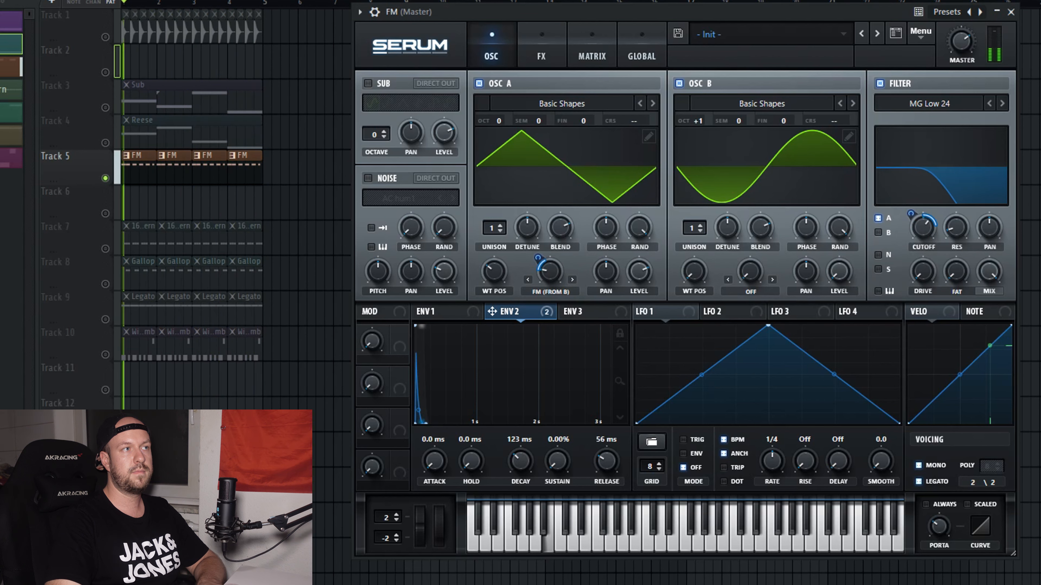
{"action": "key", "text": "space"}
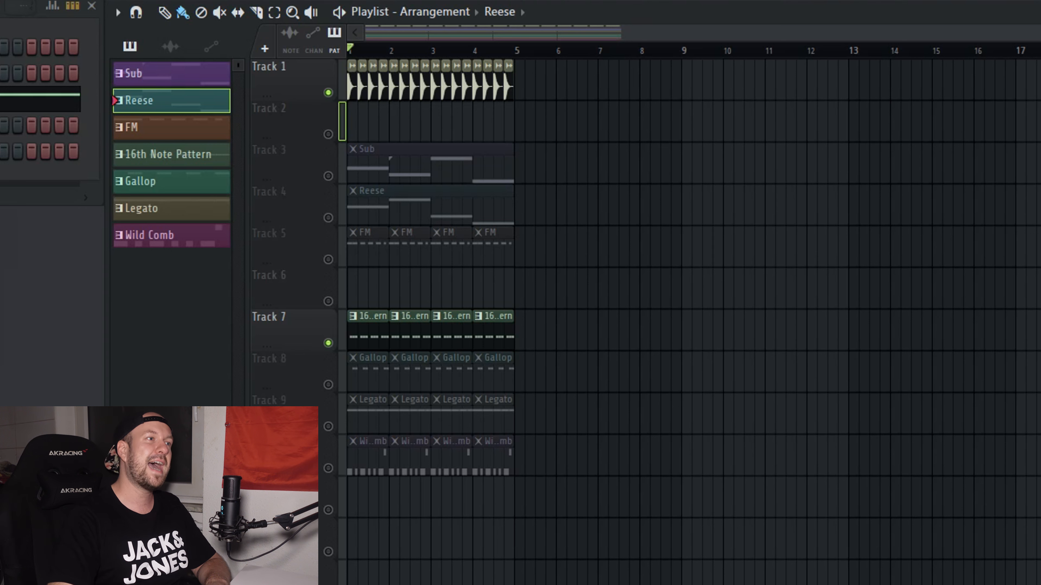
- Open the 16th Note Pattern from Track 7 in the piano roll and play it with the kick
{"action": "double_click", "coordinate": [369, 331]}
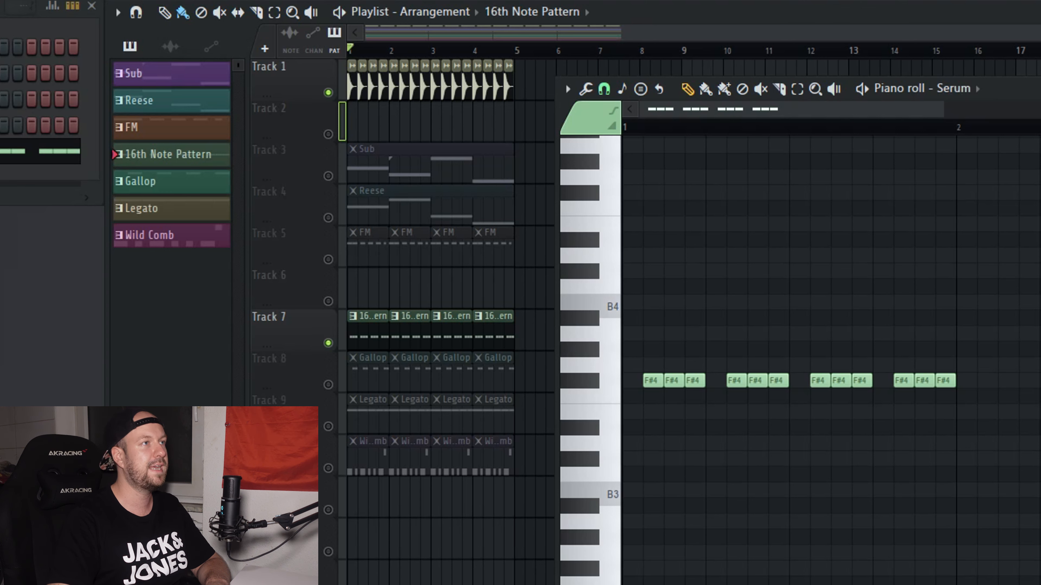
{"action": "key", "text": "space"}
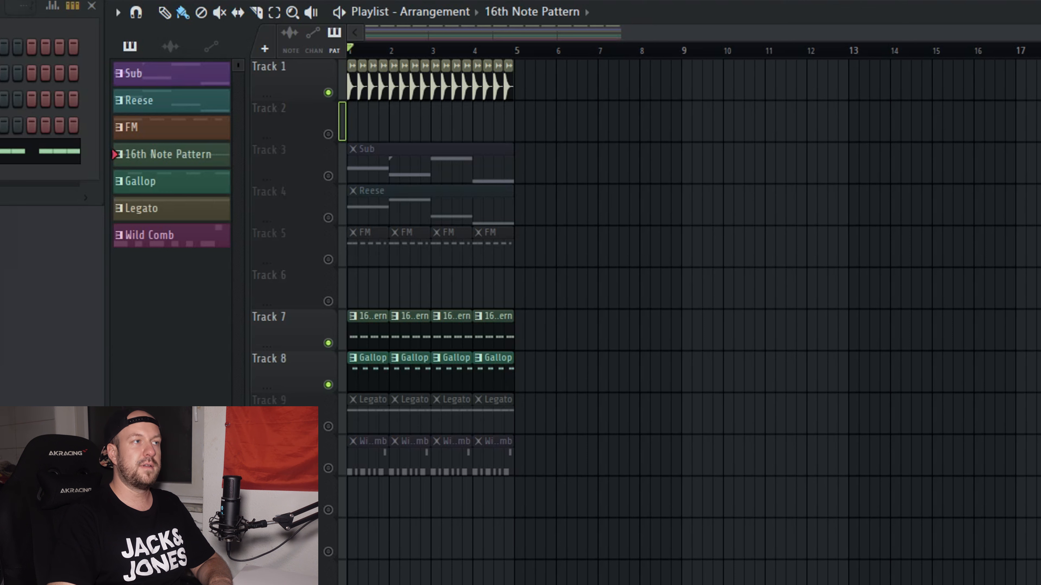
- Mute Track 7, open the Gallop pattern from Track 8 in the piano roll and play it
{"action": "left_click", "coordinate": [327, 343]}
{"action": "double_click", "coordinate": [368, 375]}
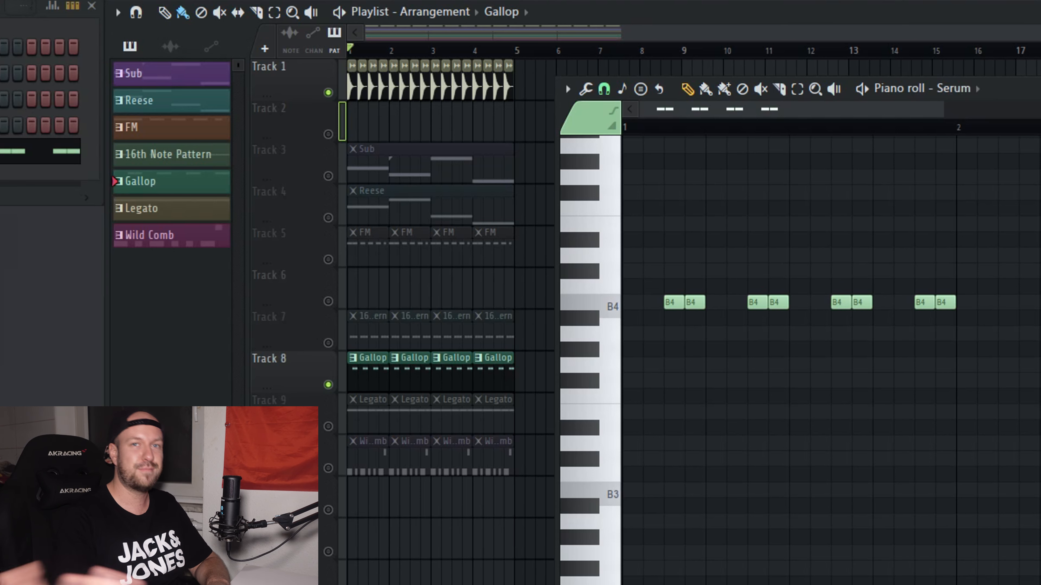
{"action": "key", "text": "space"}
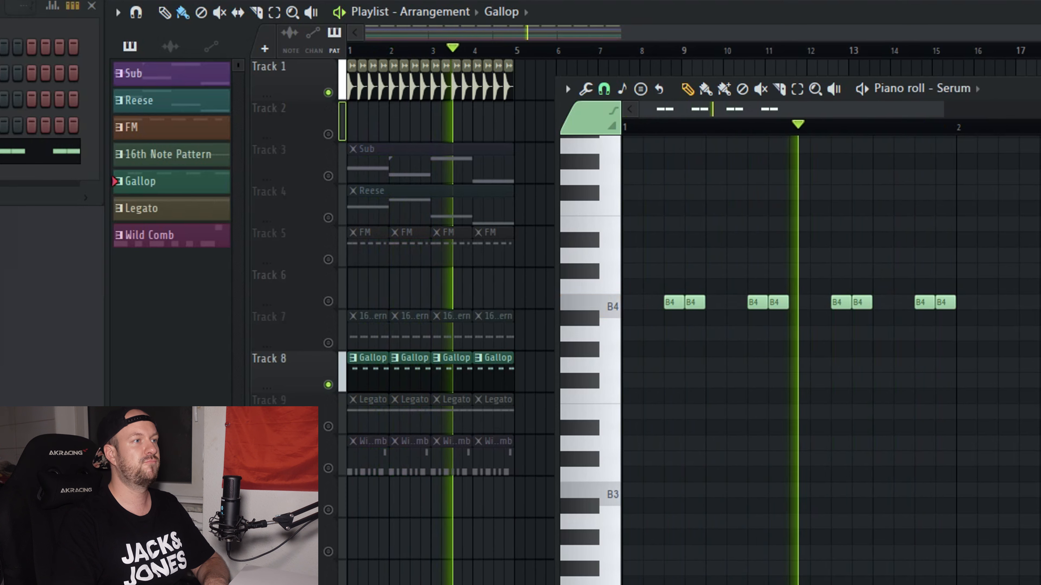
{"action": "key", "text": "space"}
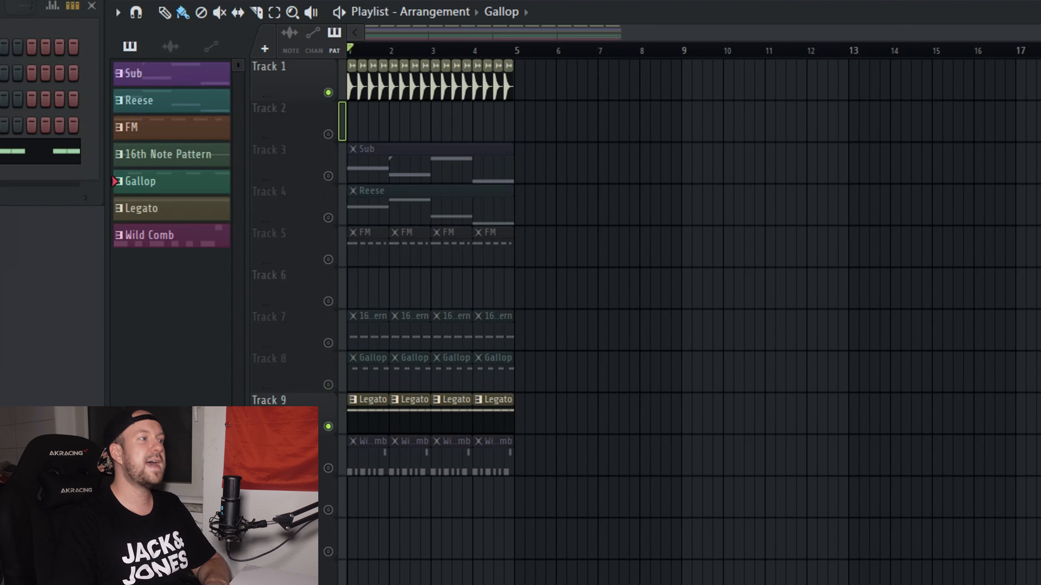
- Open the Legato pattern from Track 9 in the piano roll and play it, unmuting the kick on Track 1 during playback
{"action": "double_click", "coordinate": [372, 400]}
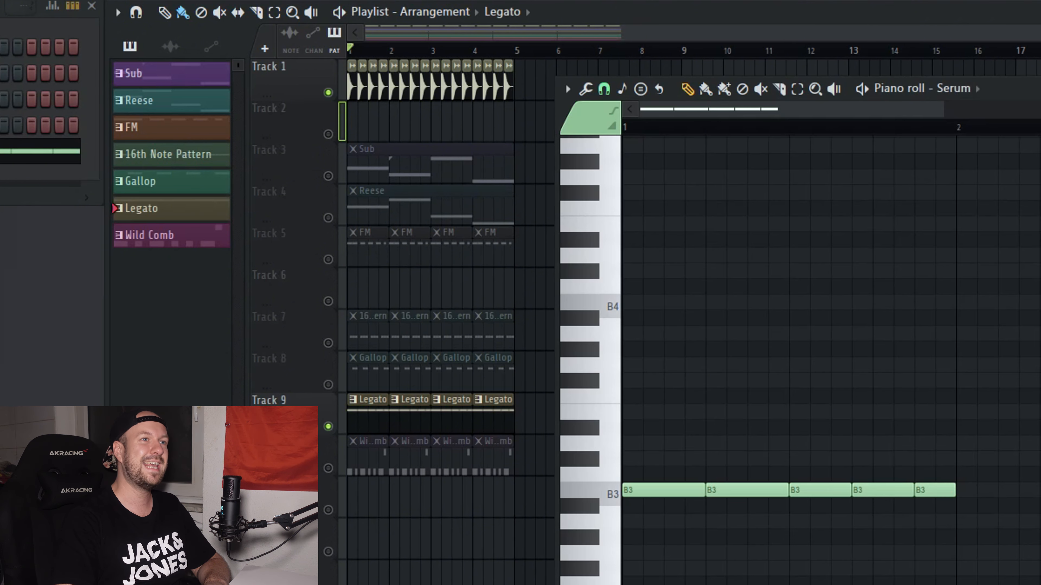
{"action": "left_click_drag", "start_coordinate": [943, 110], "coordinate": [882, 110]}
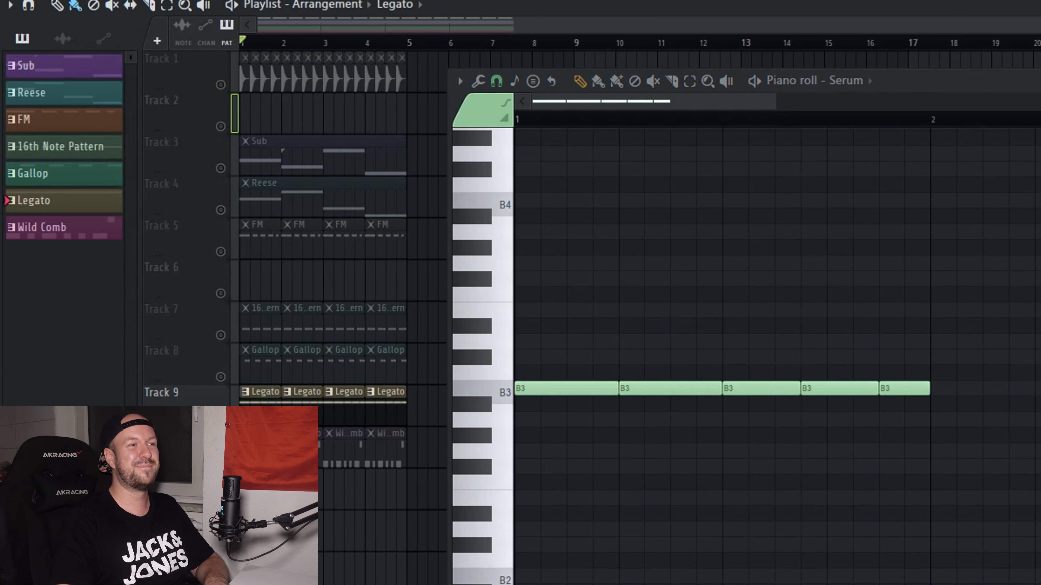
{"action": "key", "text": "space"}
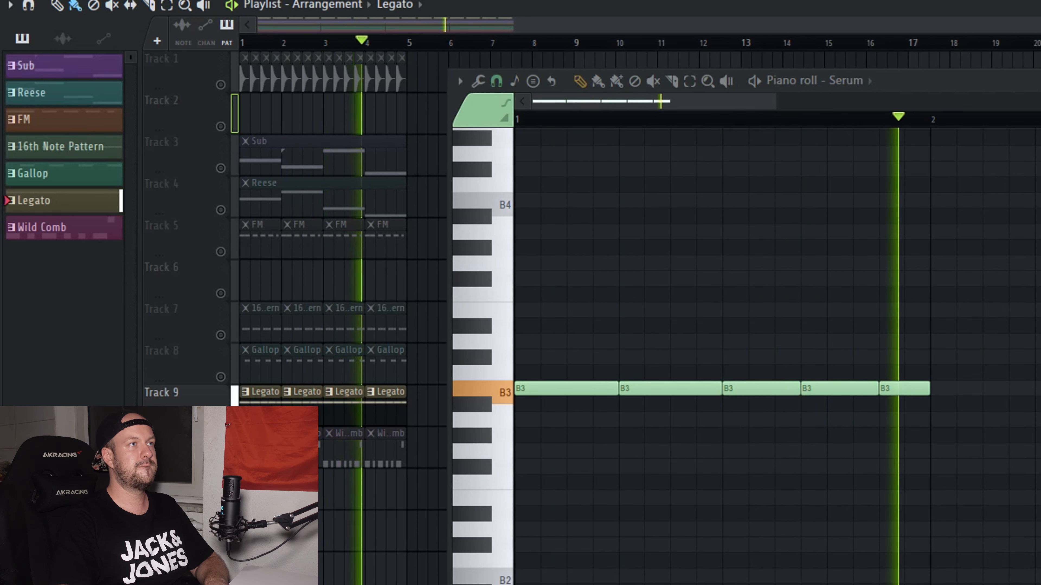
{"action": "left_click", "coordinate": [220, 85]}
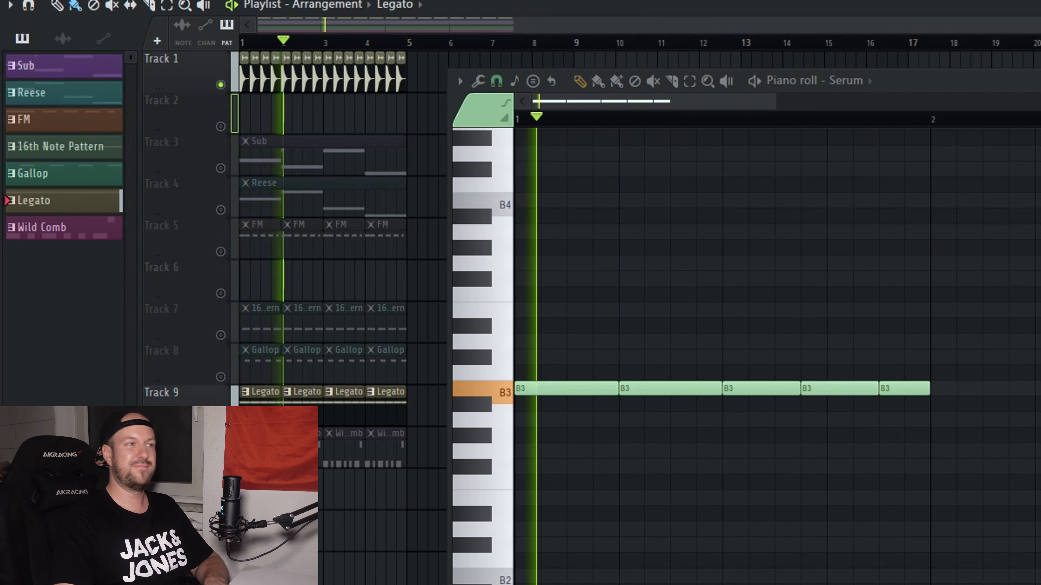
{"action": "key", "text": "space"}
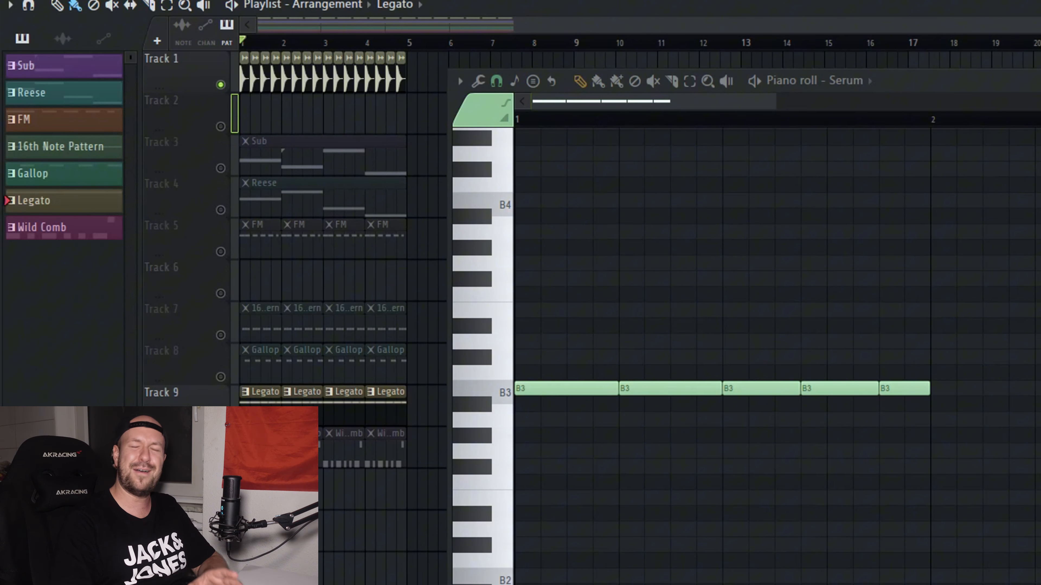
- Close the Legato notes, select the Wild Comb pattern and open its notes in the piano roll
{"action": "key", "text": "F7"}
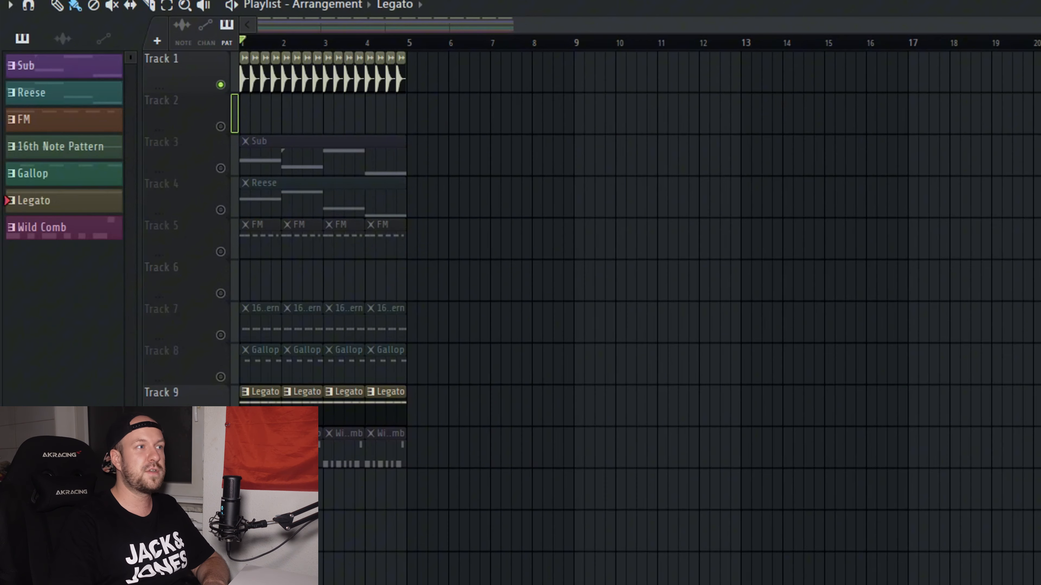
{"action": "key", "text": "KP_Add"}
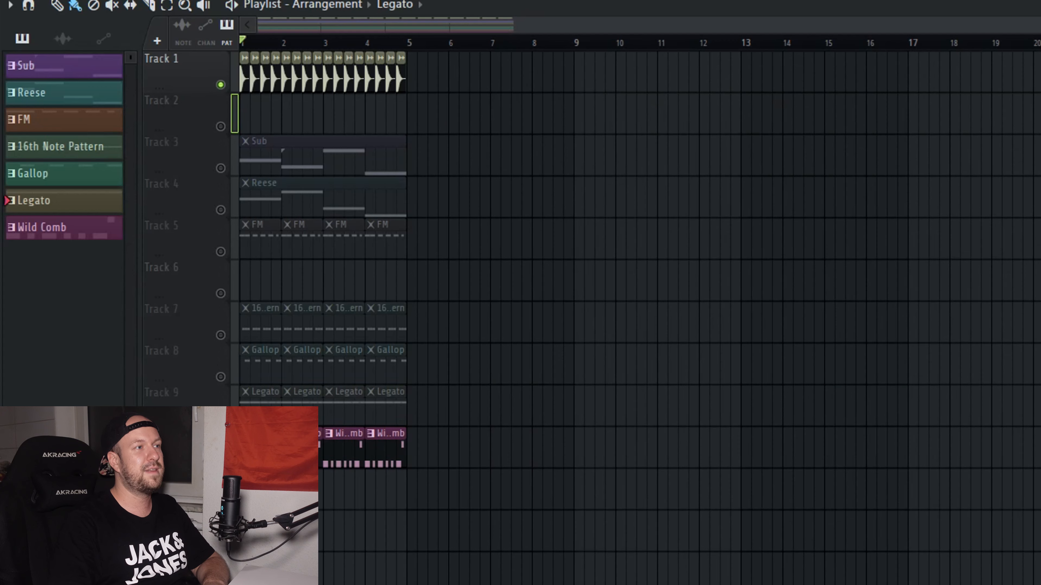
{"action": "key", "text": "KP_Add"}
{"action": "key", "text": "F7"}
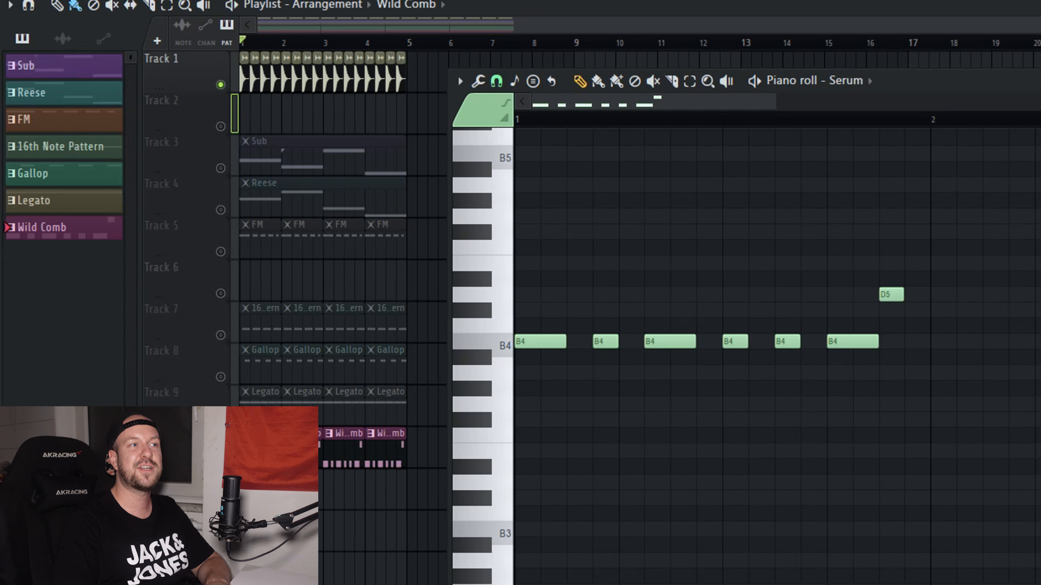
- Draw a sixteenth-length G4 note on each of the four beats of the Wild Comb pattern to mark the kicks
{"action": "left_click", "coordinate": [528, 404]}
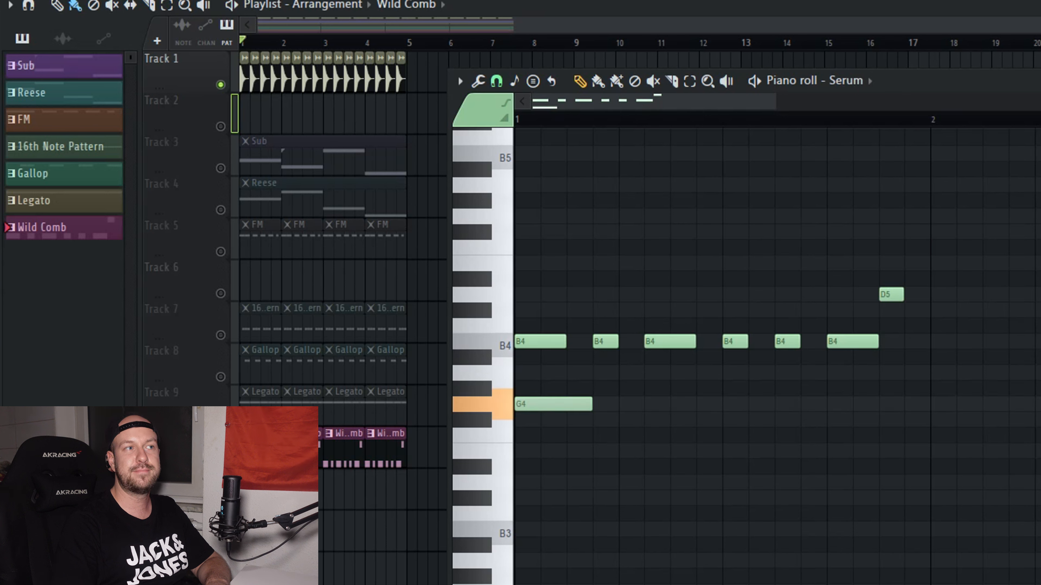
{"action": "left_click_drag", "start_coordinate": [590, 404], "coordinate": [539, 404]}
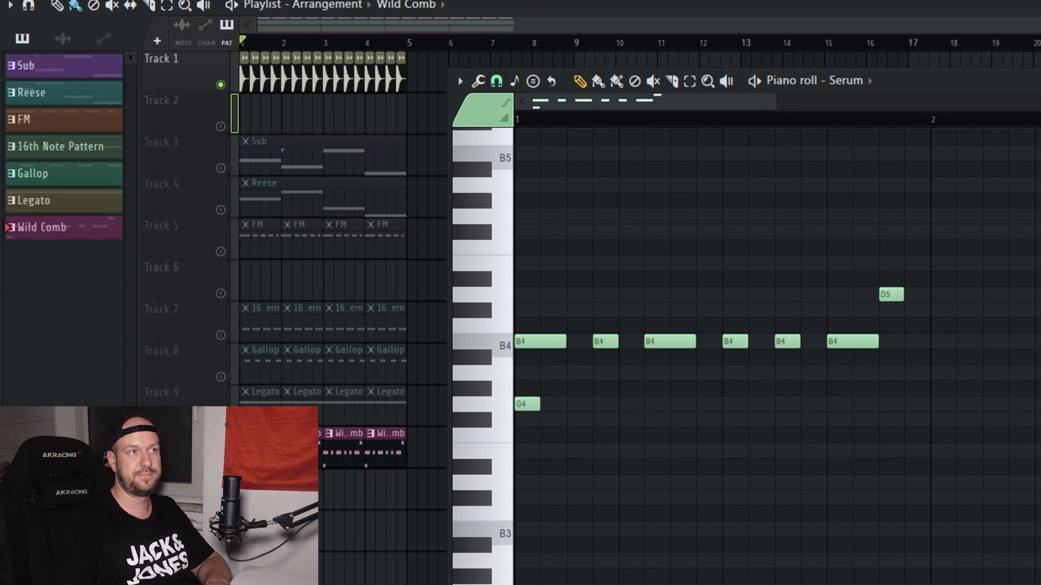
{"action": "left_click", "coordinate": [627, 404]}
{"action": "left_click", "coordinate": [731, 404]}
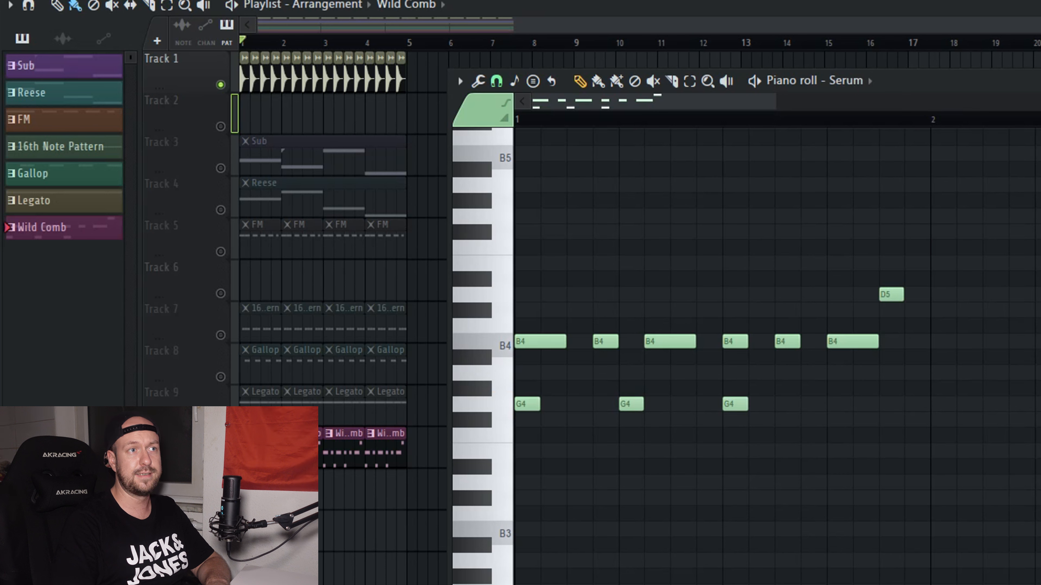
{"action": "left_click", "coordinate": [831, 404]}
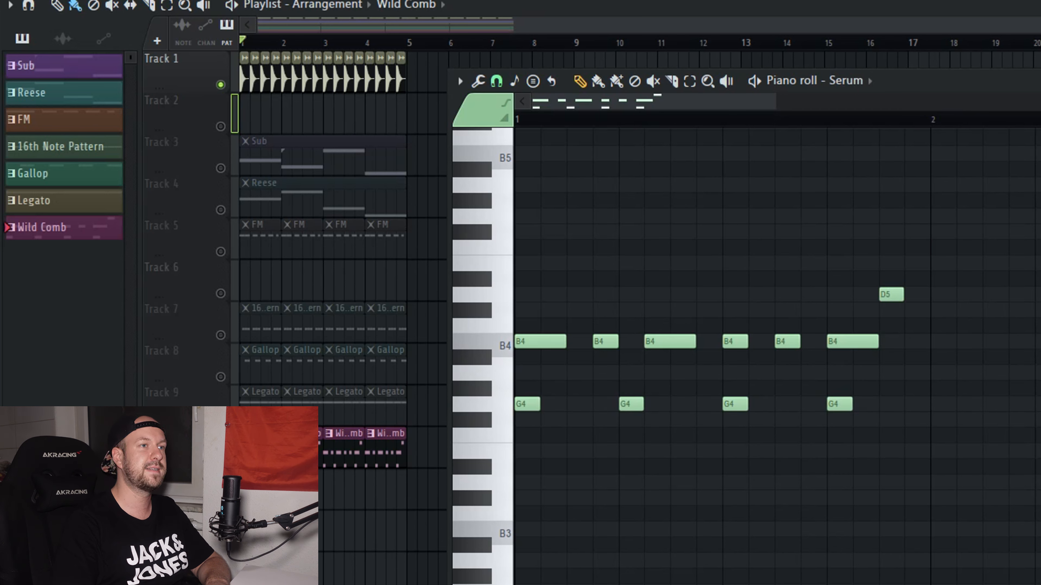
- Delete the four G4 marker notes from the Wild Comb pattern
{"action": "right_click", "coordinate": [839, 404]}
{"action": "right_click", "coordinate": [735, 404]}
{"action": "right_click", "coordinate": [631, 404]}
{"action": "right_click", "coordinate": [527, 404]}
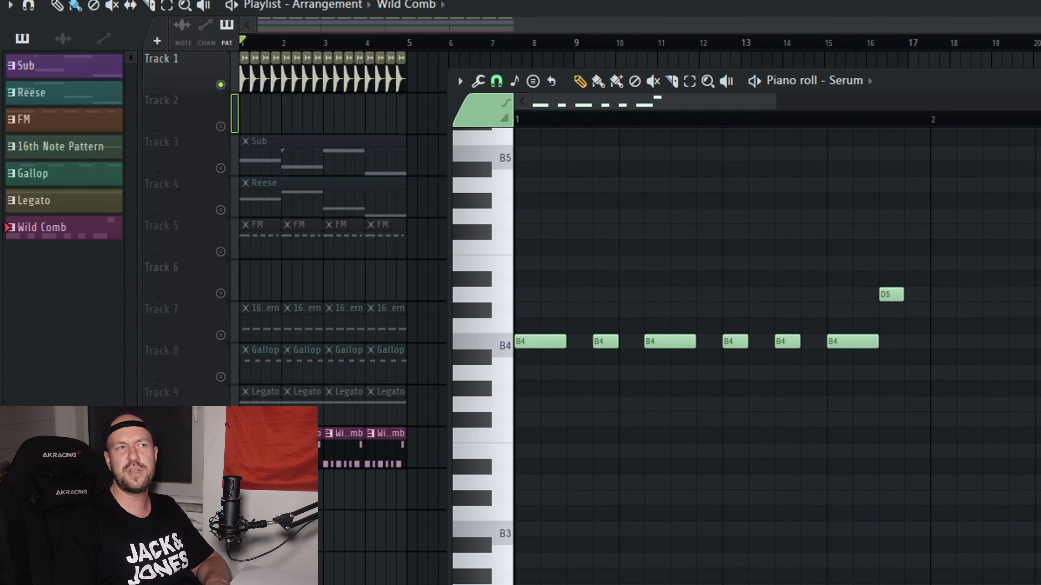
- Play the Wild Comb pattern together with the kick on Track 1
{"action": "mouse_move", "coordinate": [890, 295]}
{"action": "left_mouse_down"}
{"action": "mouse_move", "coordinate": [890, 341]}
{"action": "mouse_move", "coordinate": [890, 295]}
{"action": "left_mouse_up"}
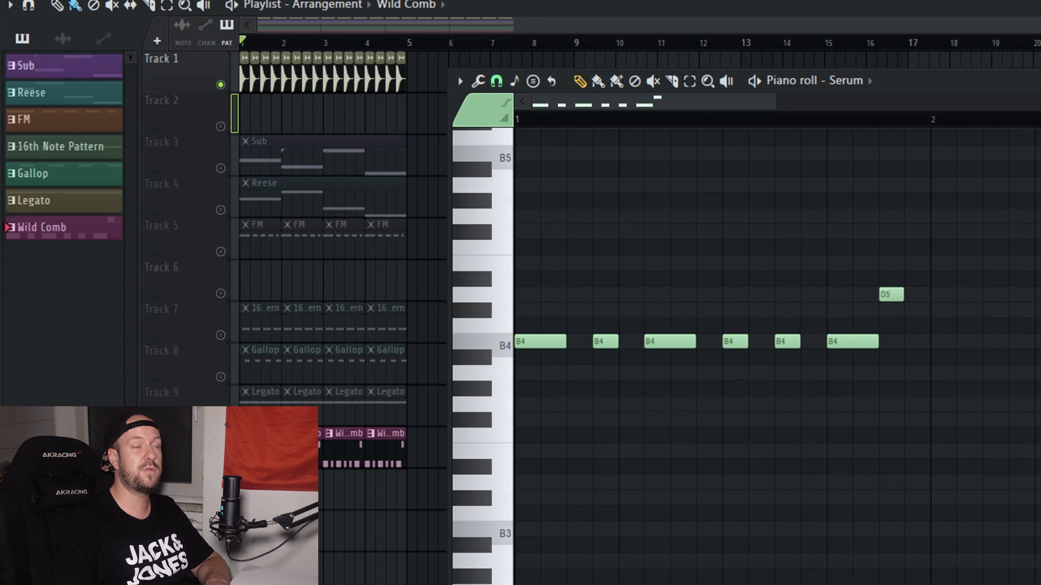
{"action": "key", "text": "space"}
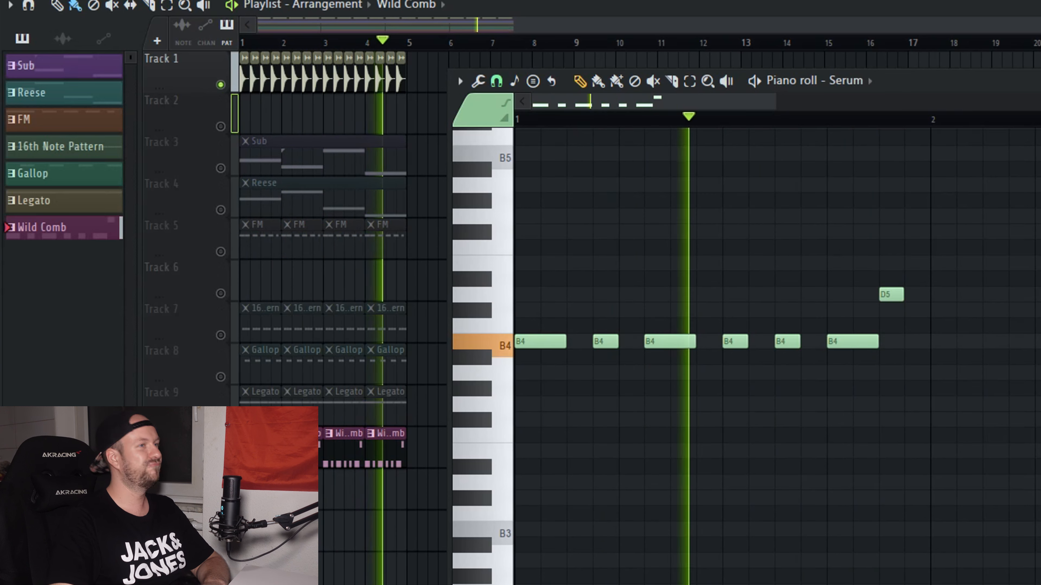
{"action": "key", "text": "space"}
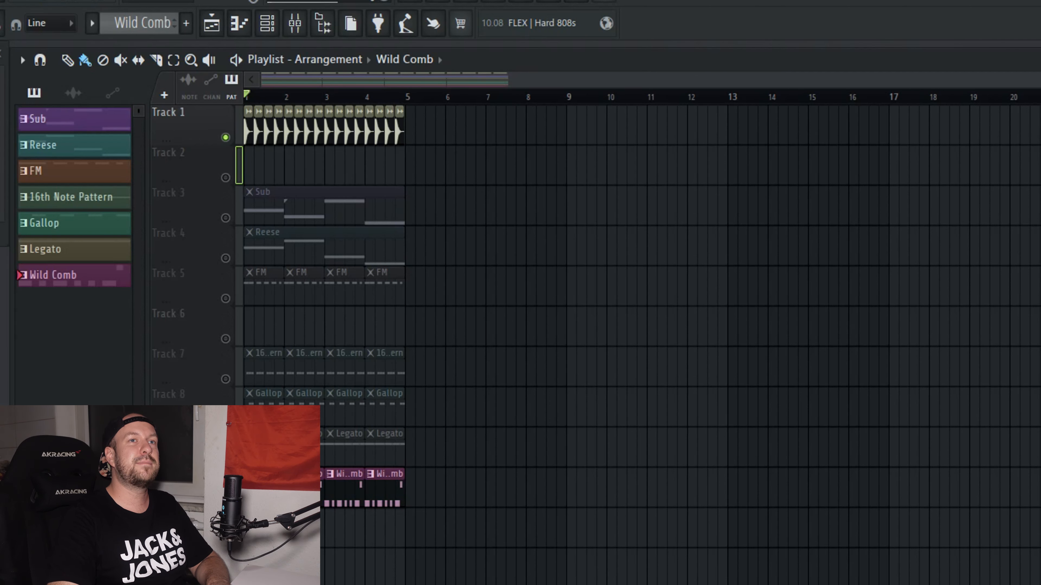
- Solo the kick on Track 1 and play it while watching its spectrum in SPAN on the Master
{"action": "scroll", "coordinate": [639, 328], "scroll_direction": "up", "scroll_amount": 10}
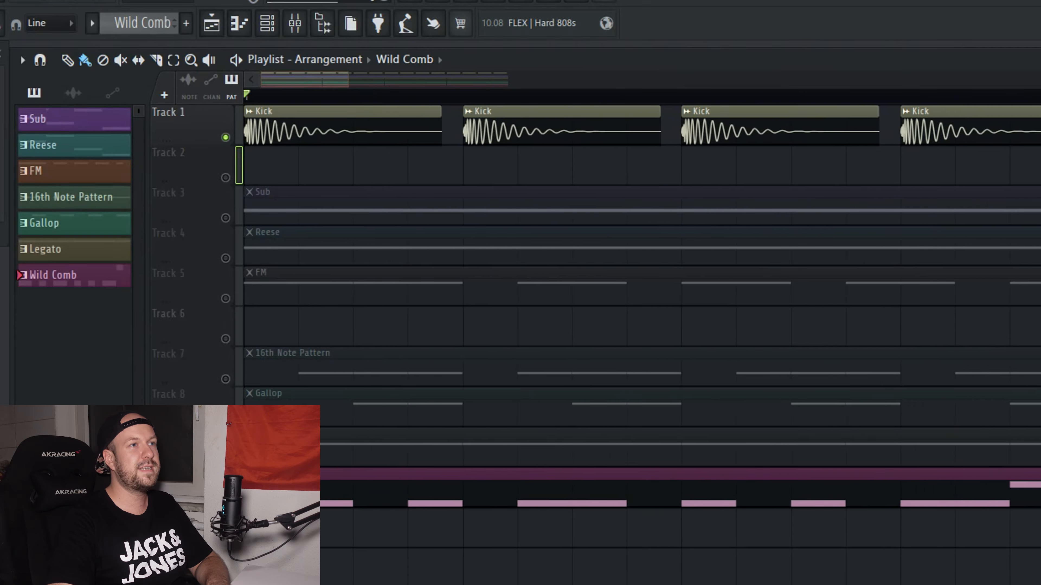
{"action": "scroll", "coordinate": [639, 328], "scroll_direction": "up", "scroll_amount": 3}
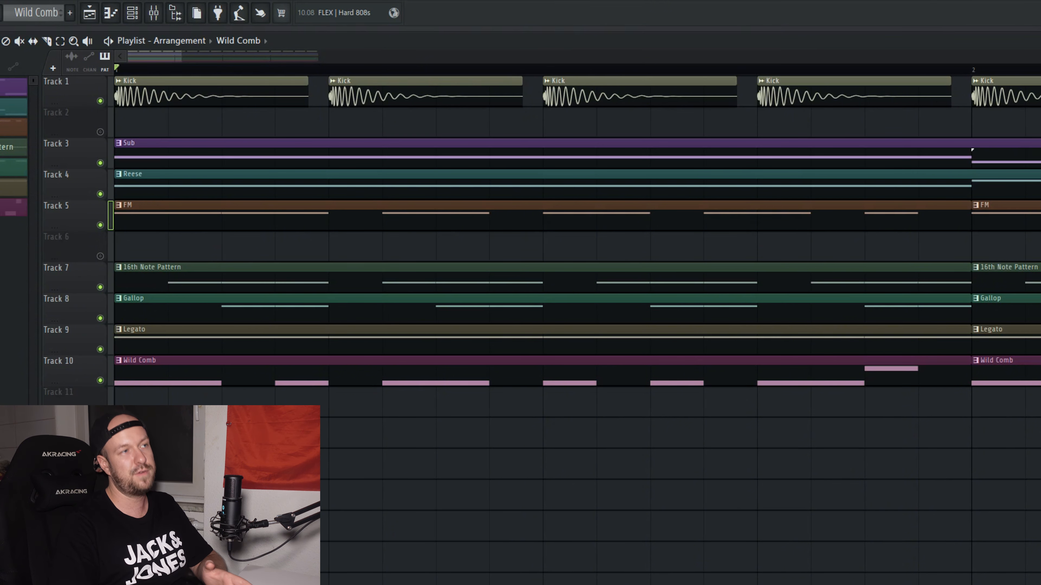
{"action": "right_click", "coordinate": [100, 381]}
{"action": "left_click", "coordinate": [100, 101]}
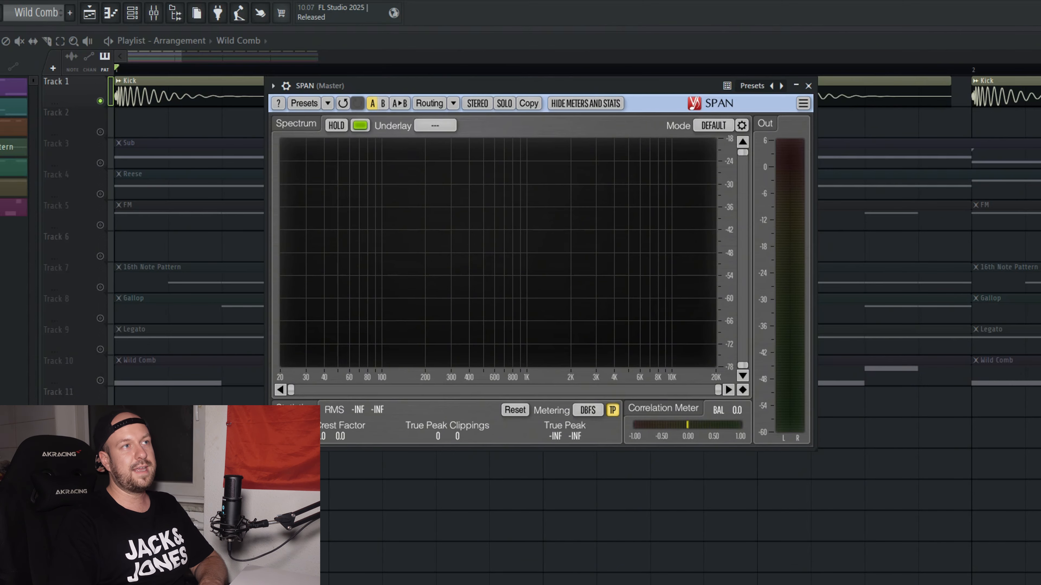
{"action": "left_click_drag", "start_coordinate": [441, 85], "coordinate": [475, 113]}
{"action": "key", "text": "space"}
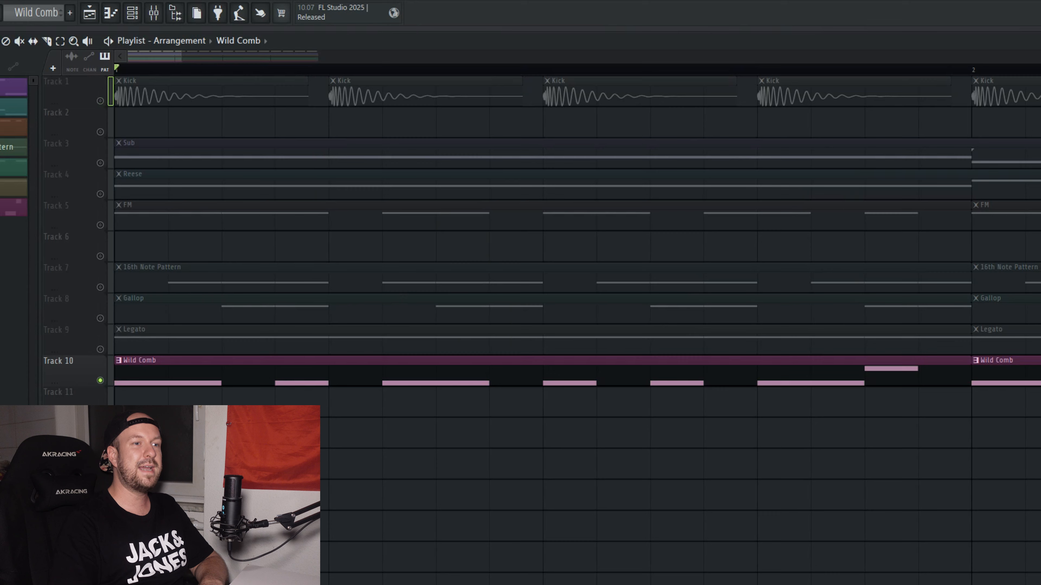
- Open the mixer and play the soloed Wild Comb bass on Track 10, examining its spectrum in SPAN on the Master
{"action": "key", "text": "F9"}
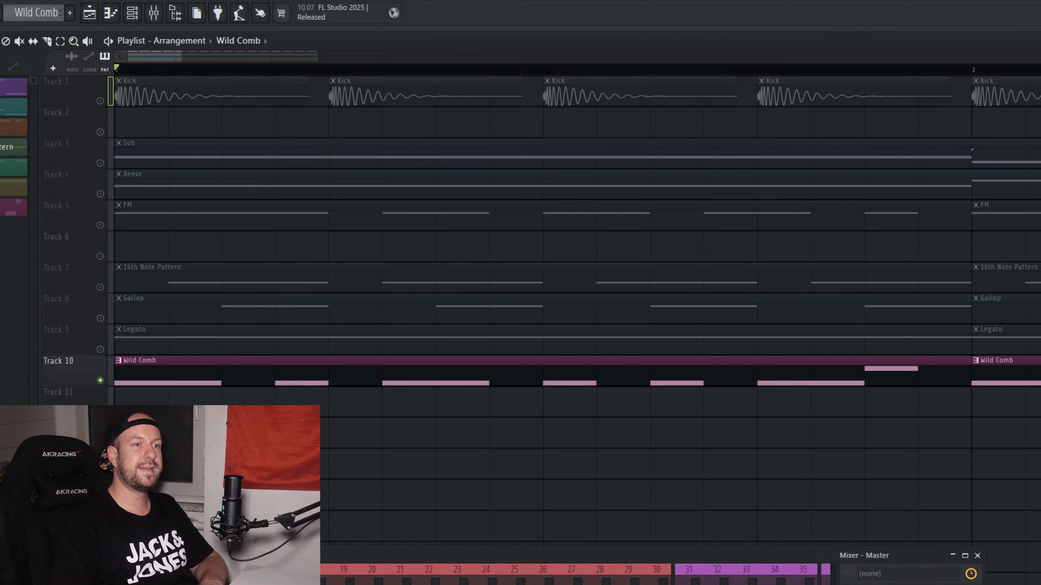
{"action": "key", "text": "space"}
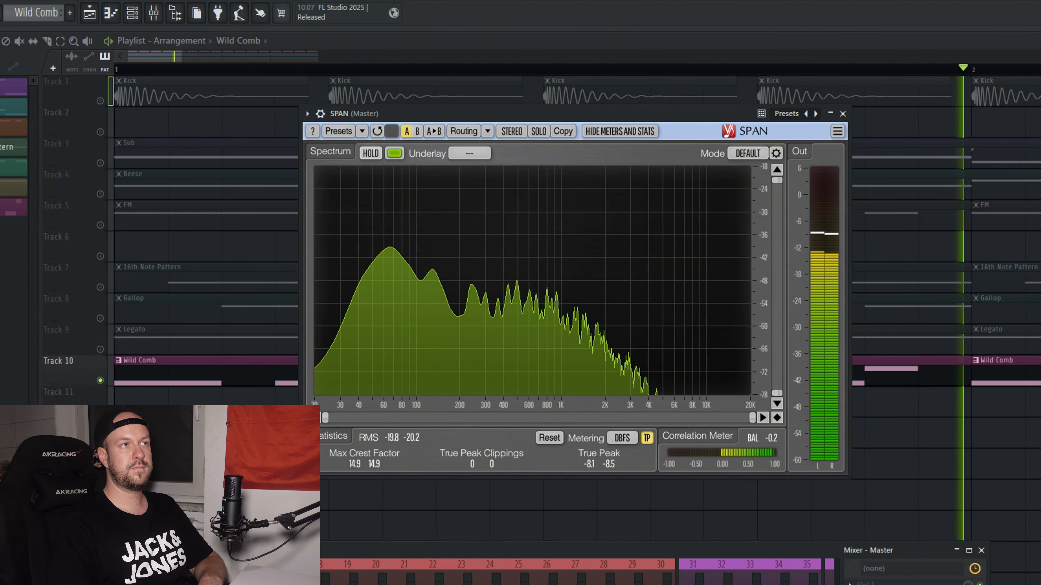
{"action": "key", "text": "space"}
{"action": "mouse_move", "coordinate": [388, 244]}
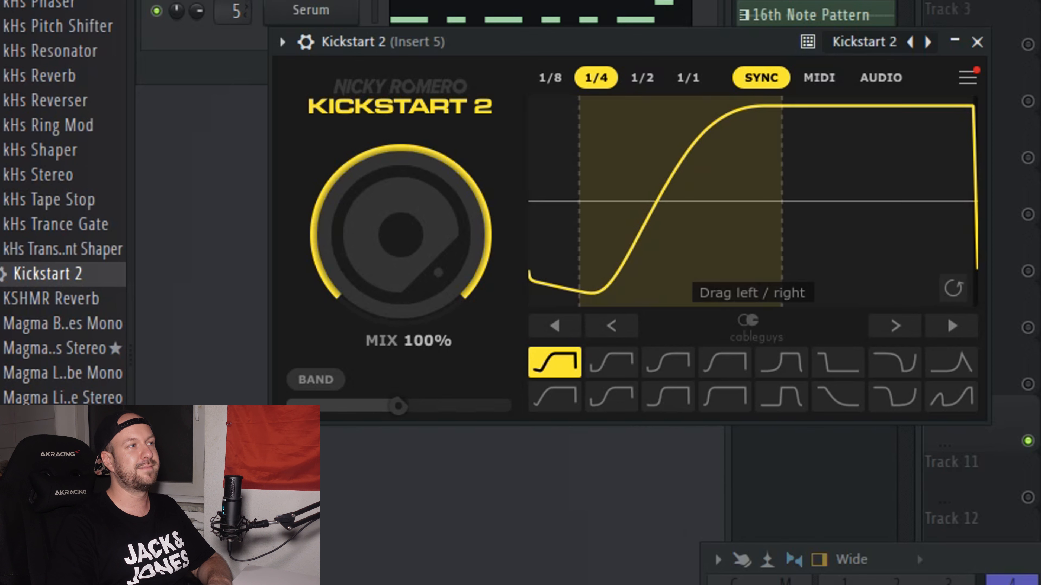
- Shift the rise of the 1/4 ducking curve slightly later in Kickstart 2 on Insert 5 and play the result
{"action": "left_click_drag", "start_coordinate": [681, 201], "coordinate": [698, 201]}
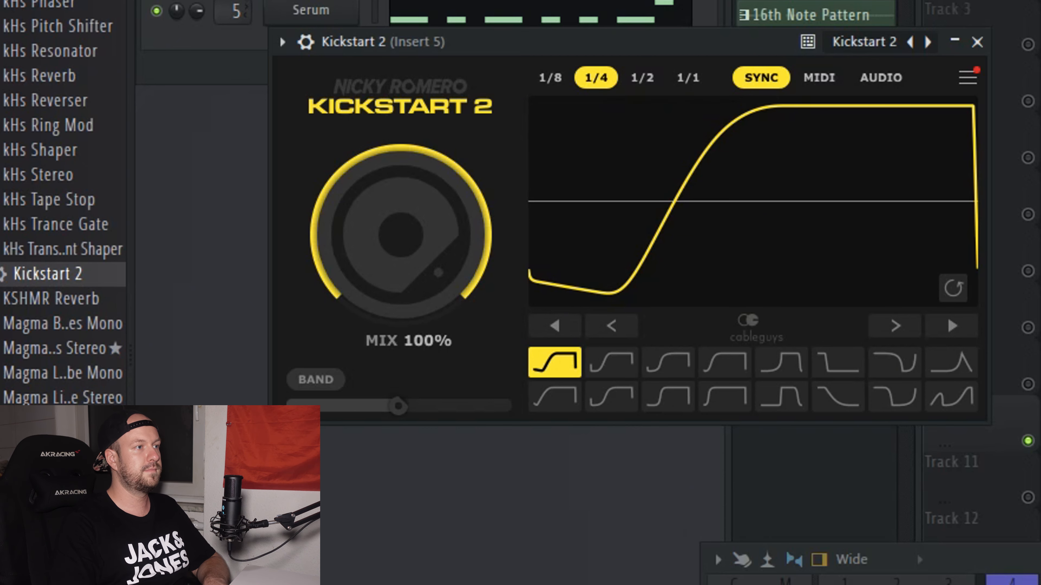
{"action": "key", "text": "space"}
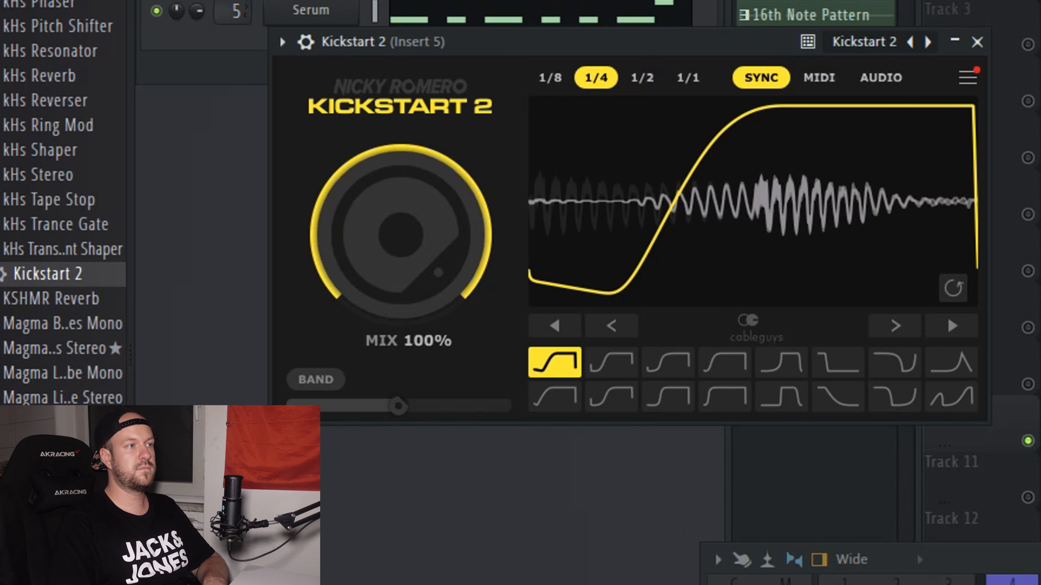
{"action": "key", "text": "space"}
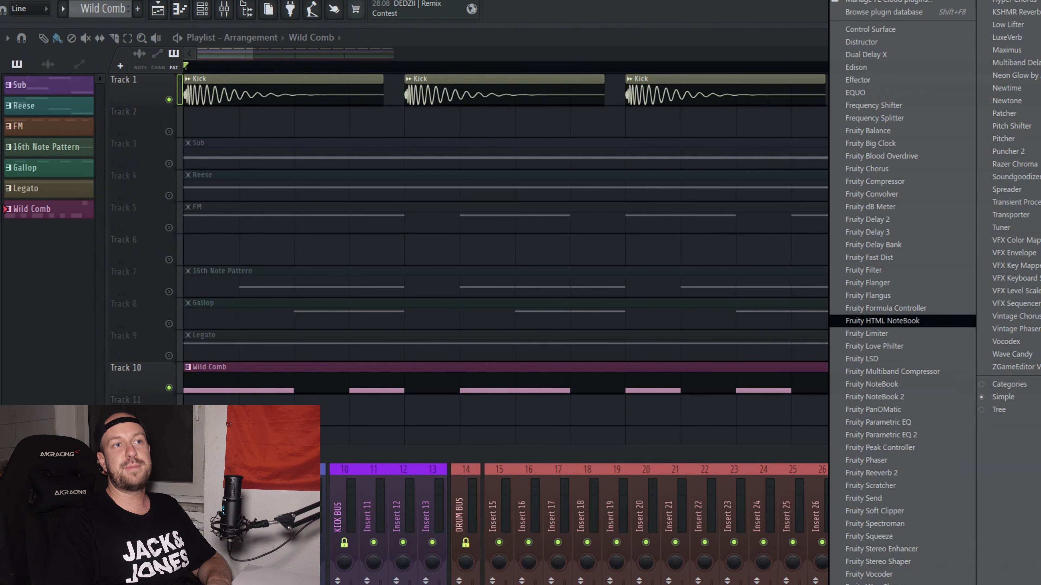
- Add Fruity Love Philter to Insert 5 and close all open windows over the playlist
{"action": "left_click", "coordinate": [874, 346]}
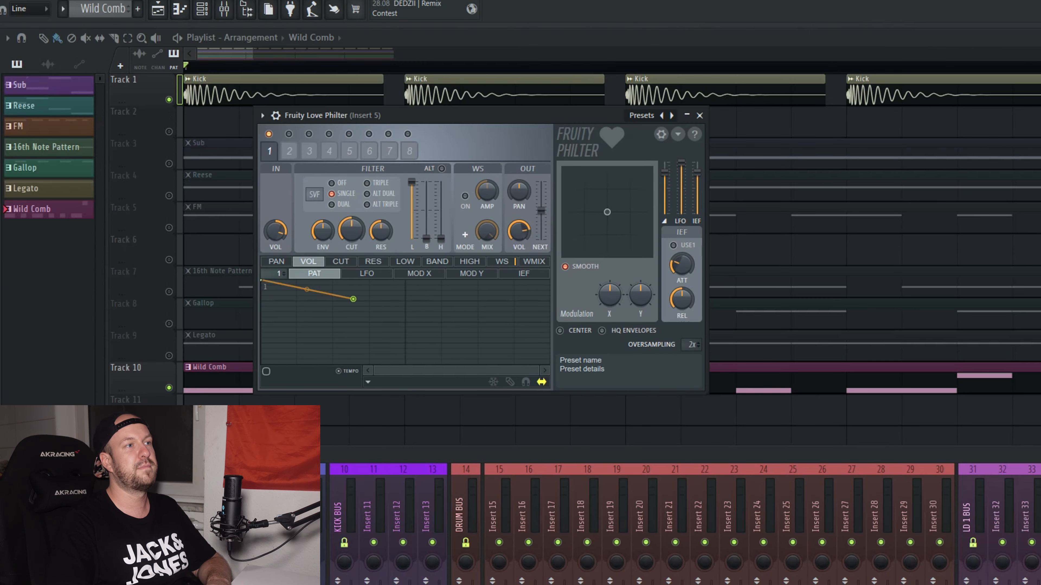
{"action": "key", "text": "F12"}
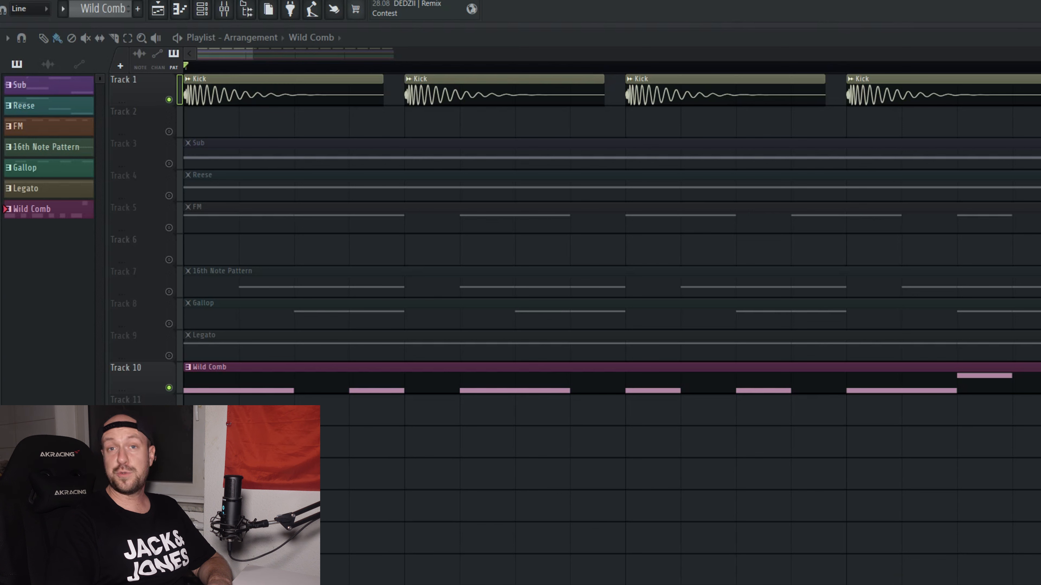
- Sidechain the kick's mixer track Insert 11 to the bass track Insert 5
{"action": "key", "text": "F9"}
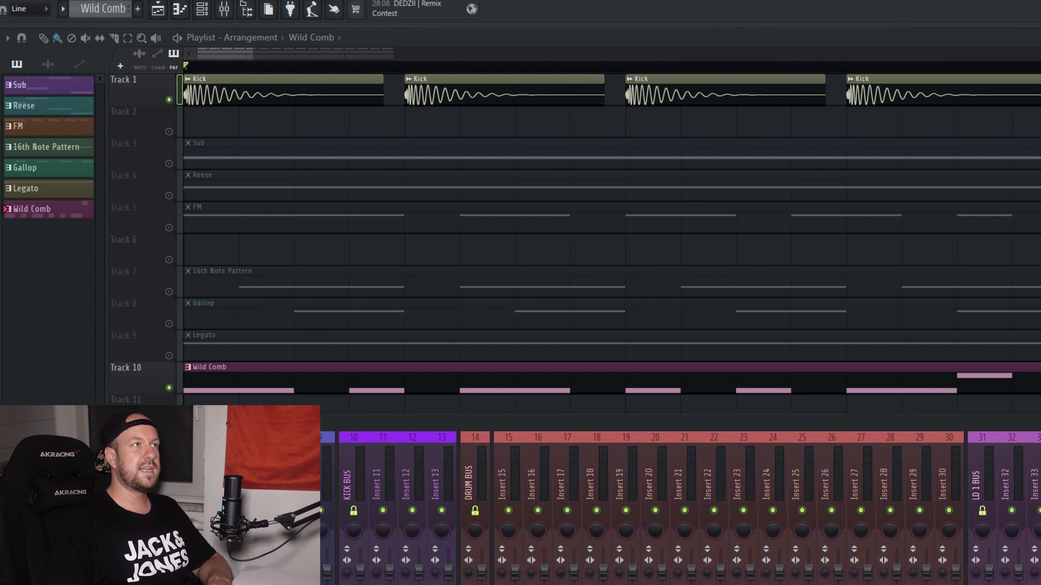
{"action": "left_click", "coordinate": [383, 475]}
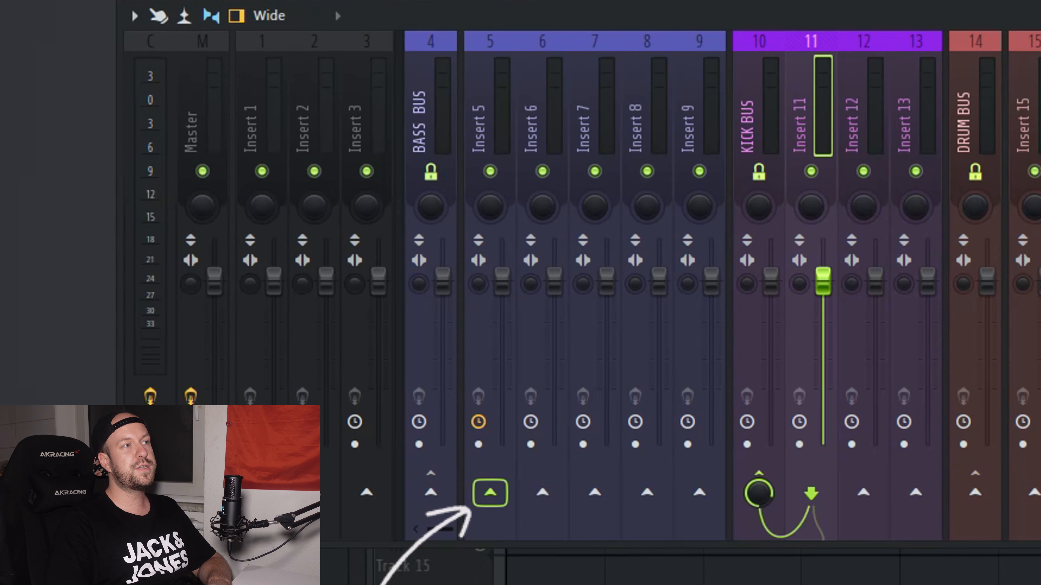
{"action": "right_click", "coordinate": [486, 492]}
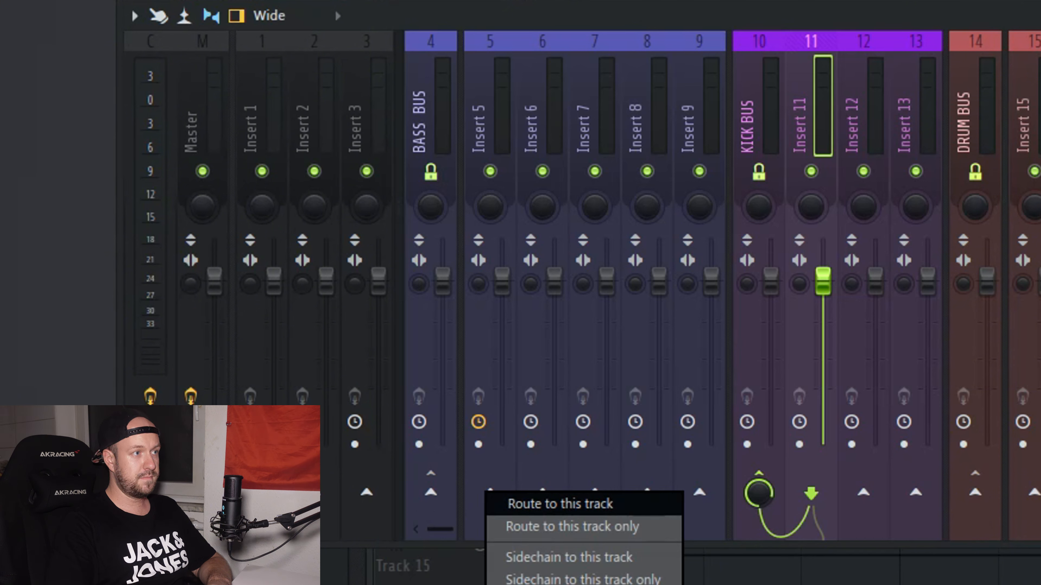
{"action": "left_click", "coordinate": [570, 557]}
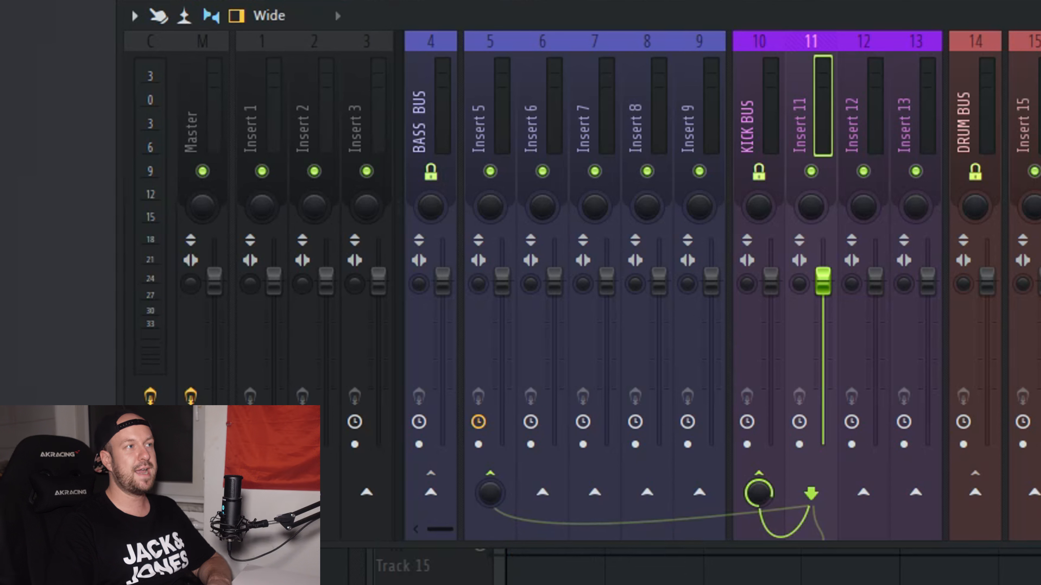
- Set the sidechain source of the Fruity Limiter on Insert 5 to Insert 11
{"action": "left_click", "coordinate": [483, 131]}
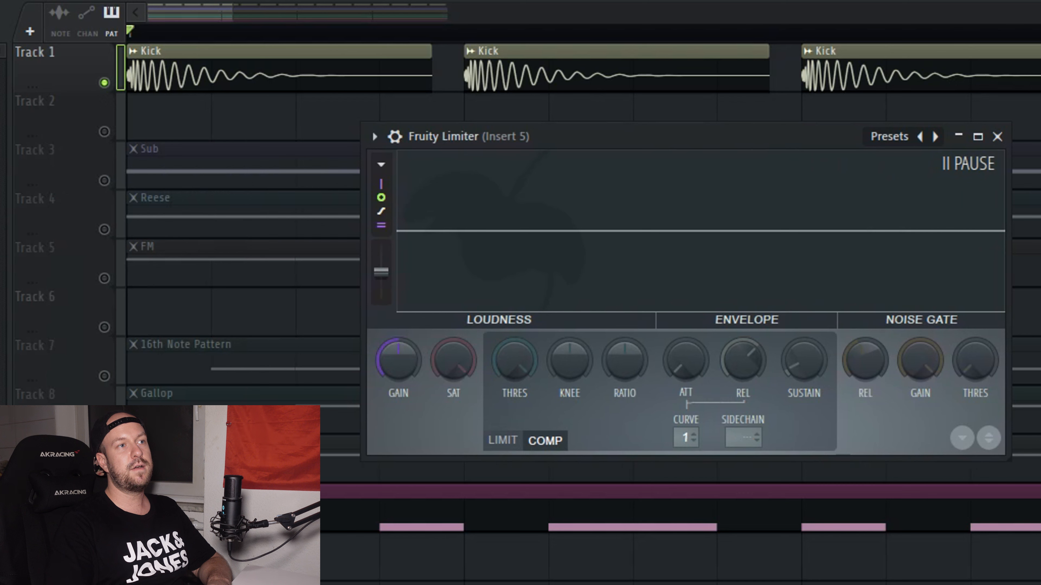
{"action": "right_click", "coordinate": [745, 439]}
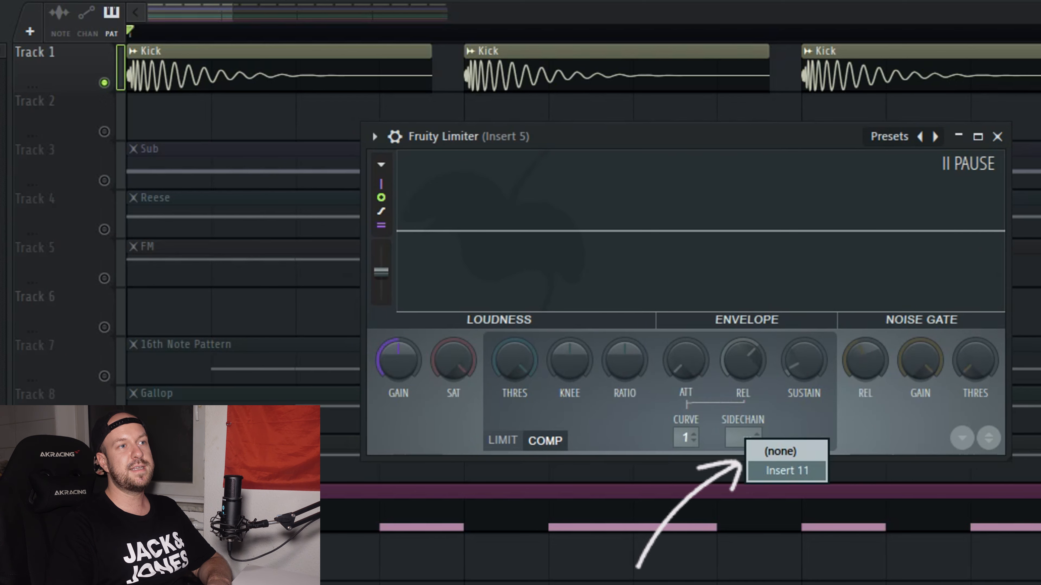
{"action": "left_click", "coordinate": [786, 471]}
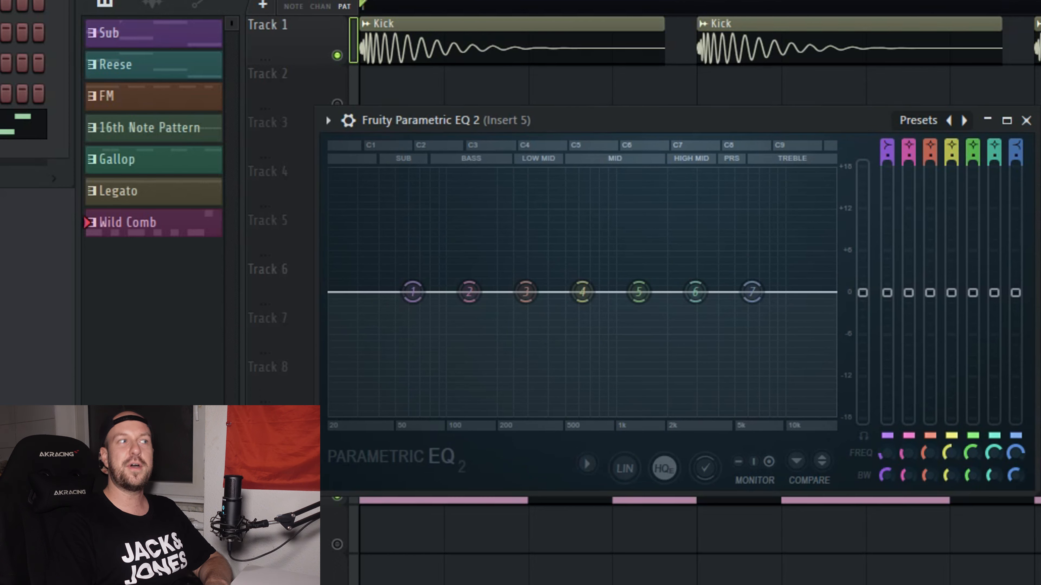
- Make band 1 of Insert 5's Fruity Parametric EQ 2 a Peaking band at 63 Hz, raise it slightly and narrow its bandwidth
{"action": "mouse_move", "coordinate": [413, 292]}
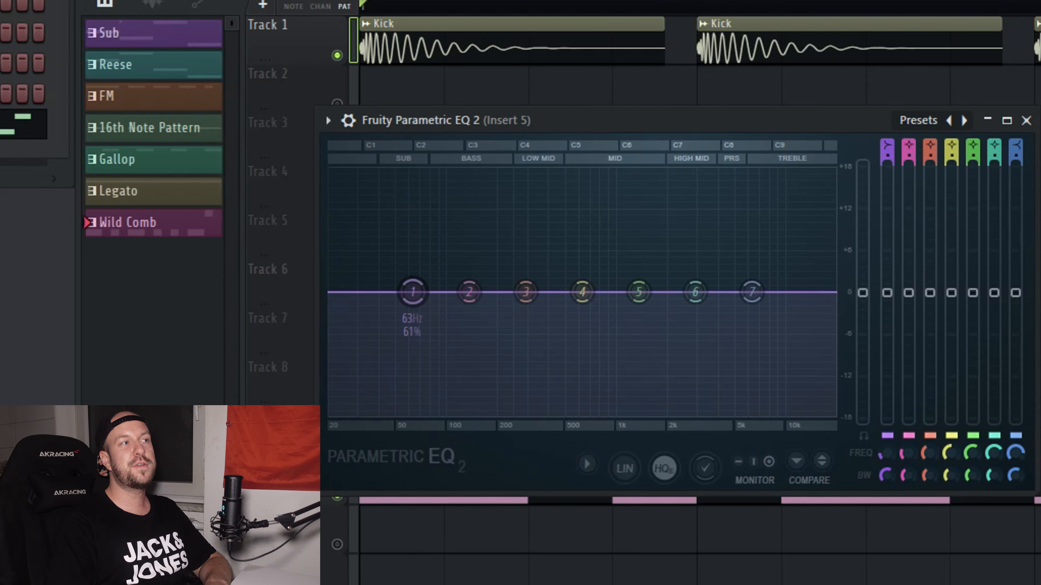
{"action": "right_click", "coordinate": [413, 292]}
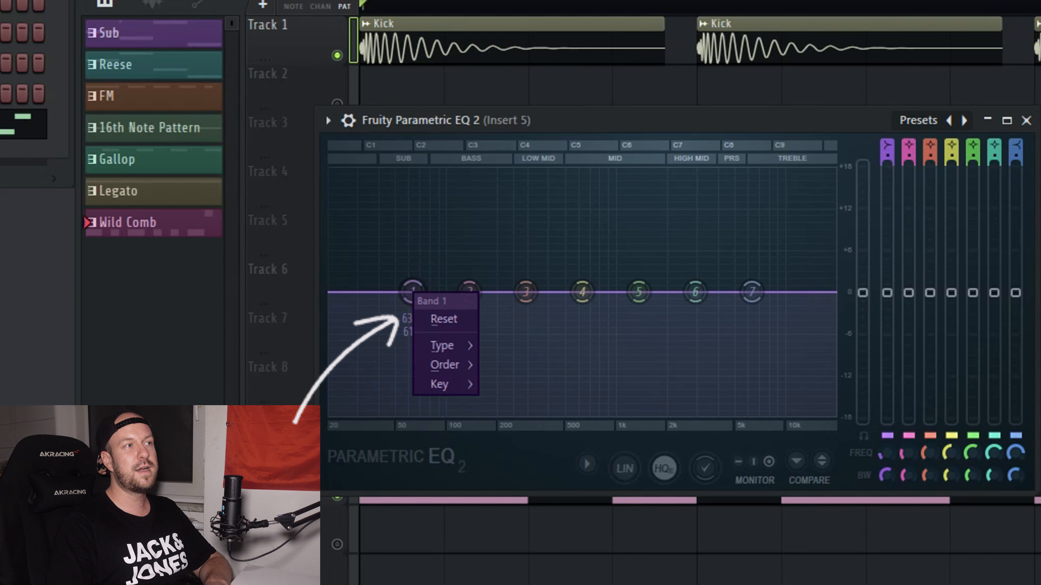
{"action": "mouse_move", "coordinate": [443, 346]}
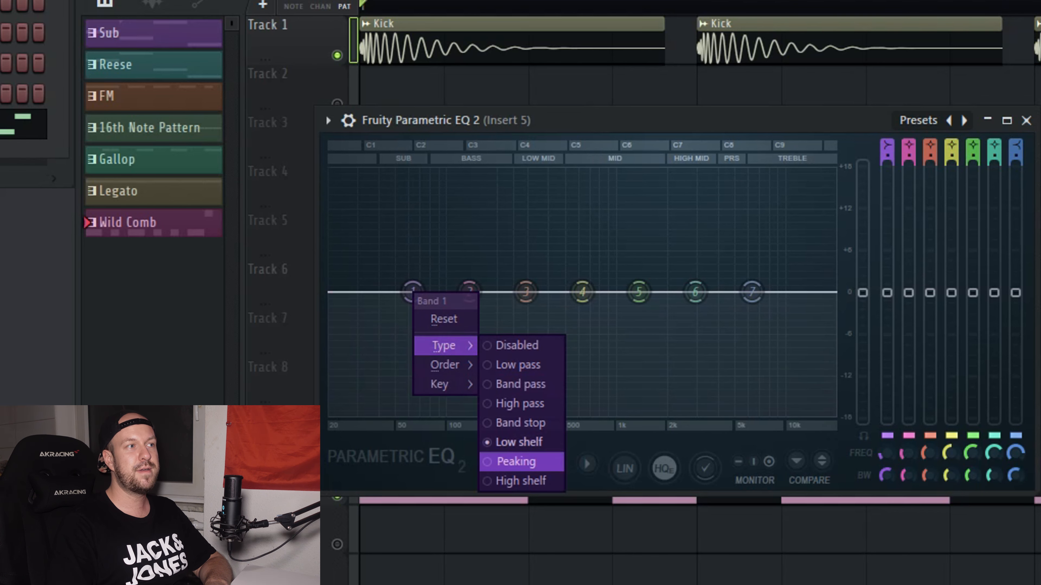
{"action": "left_click", "coordinate": [516, 461]}
{"action": "left_click_drag", "start_coordinate": [413, 292], "coordinate": [412, 278]}
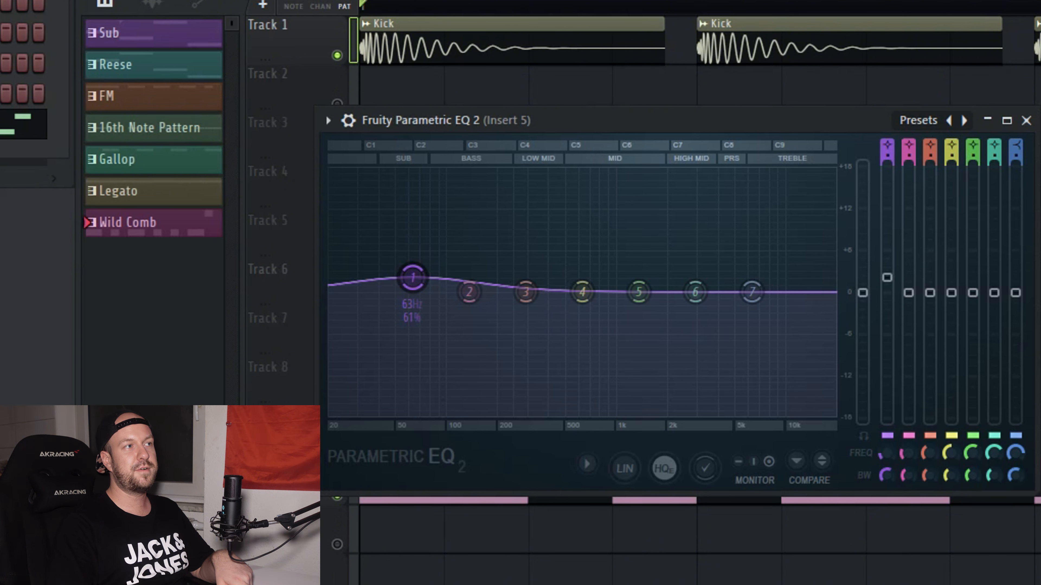
{"action": "scroll", "coordinate": [412, 277], "scroll_direction": "down", "scroll_amount": 5}
{"action": "scroll", "coordinate": [412, 278], "scroll_direction": "down", "scroll_amount": 6}
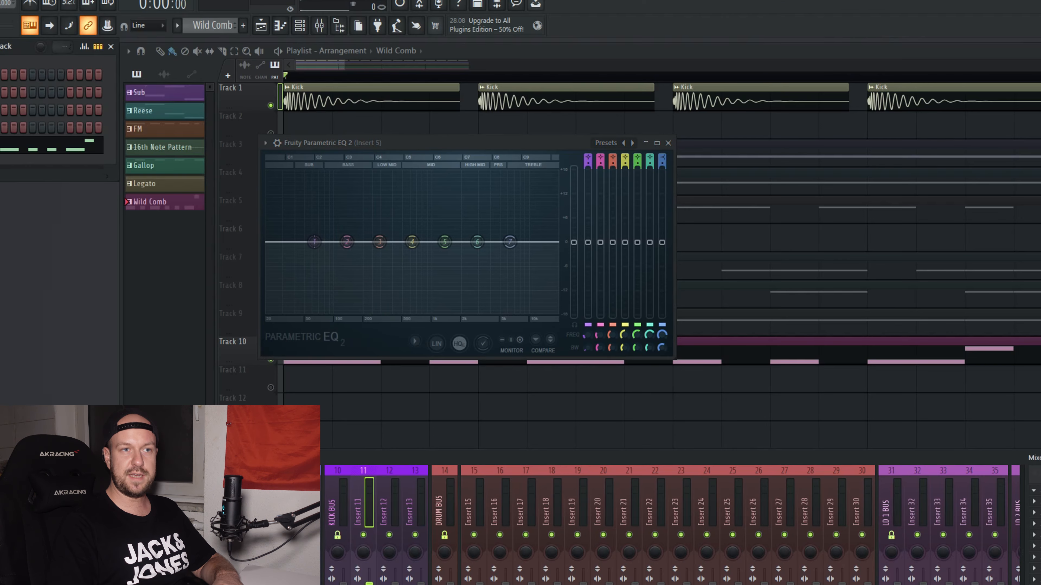
- Add a Fruity Peak Controller to Insert 11 and place its window beside the Parametric EQ 2
{"action": "mouse_move", "coordinate": [1040, 496]}
{"action": "left_click", "coordinate": [864, 412]}
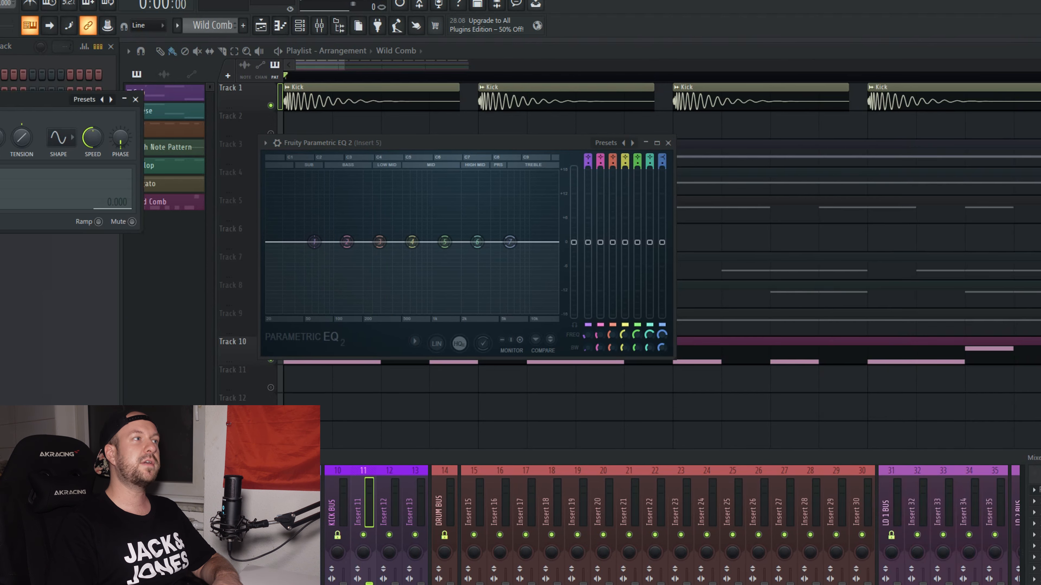
{"action": "left_click_drag", "start_coordinate": [37, 99], "coordinate": [915, 193]}
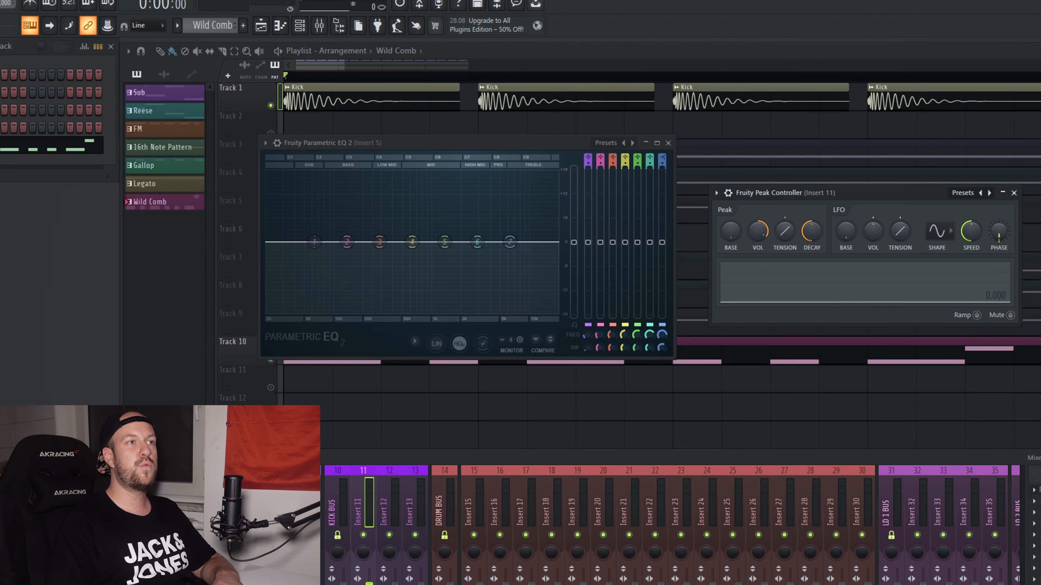
- Link the EQ's band 1 level to Fruity Peak Controller - Peak using the inverted mapping formula 1-Input
{"action": "right_click", "coordinate": [587, 242]}
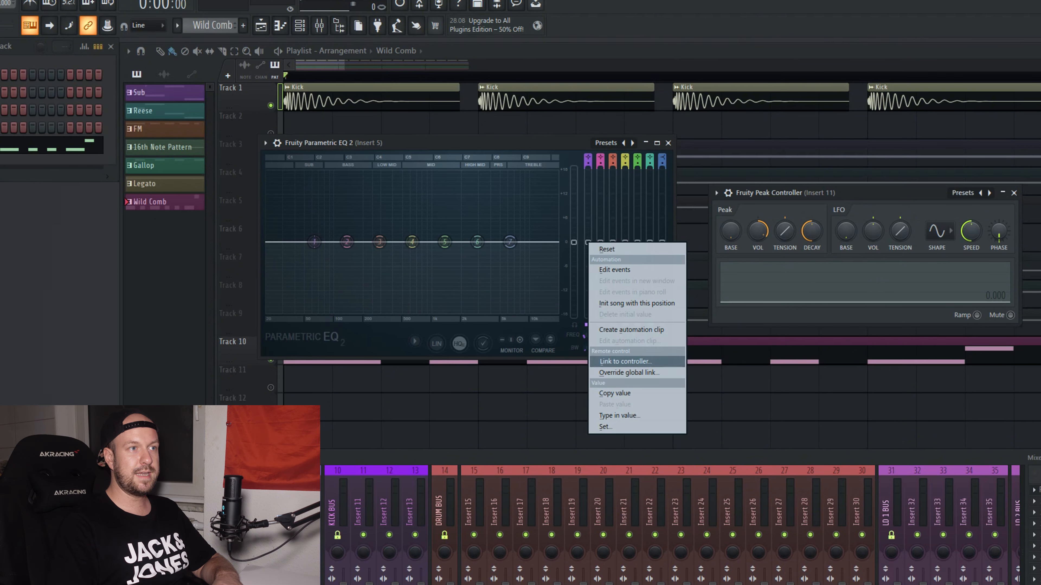
{"action": "left_click", "coordinate": [625, 362]}
{"action": "left_click", "coordinate": [455, 281]}
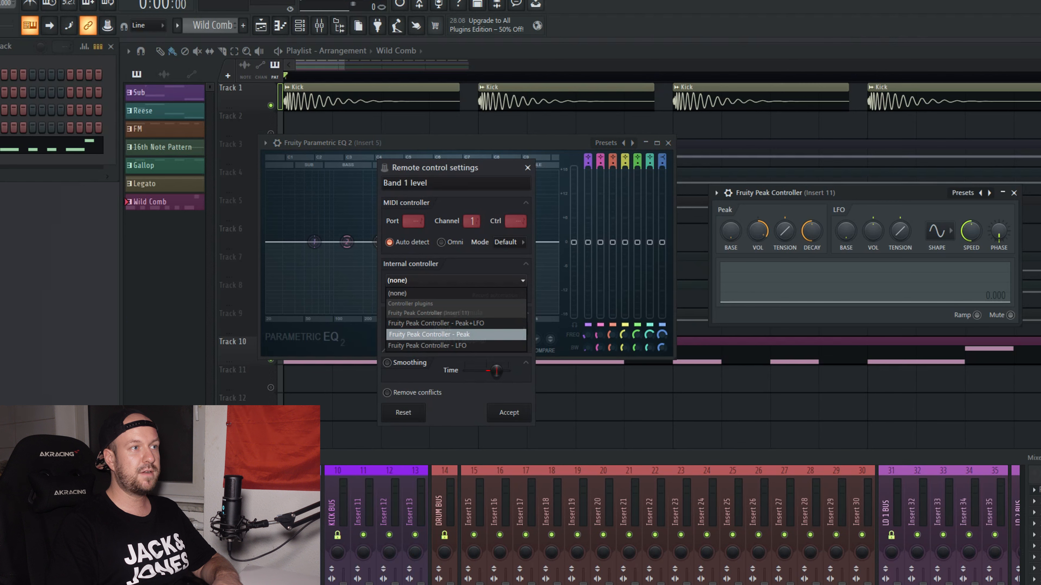
{"action": "left_click", "coordinate": [455, 335]}
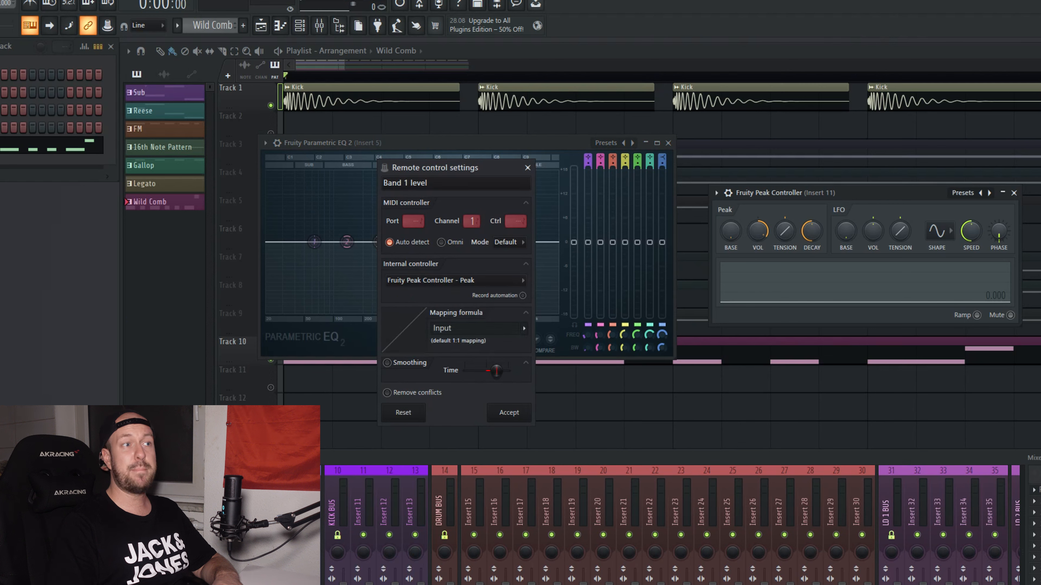
{"action": "left_click", "coordinate": [523, 328]}
{"action": "left_click", "coordinate": [549, 362]}
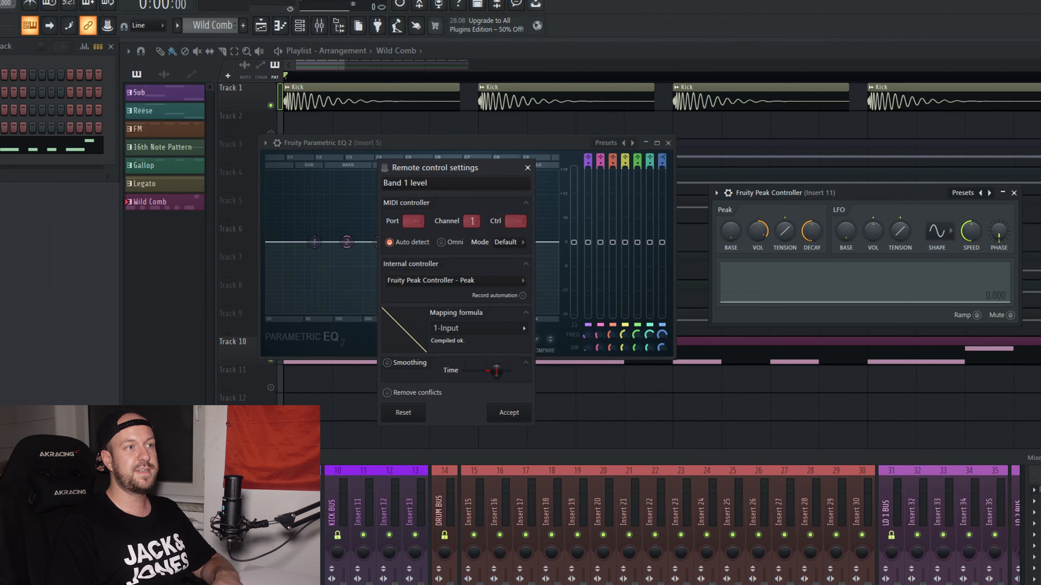
{"action": "left_click", "coordinate": [509, 413]}
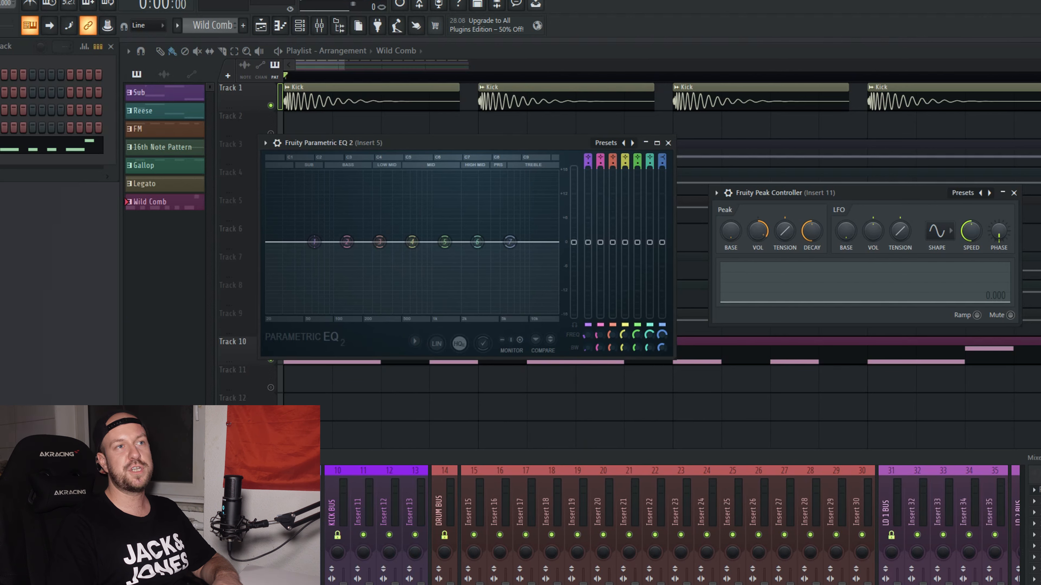
- Start playback and raise the Peak base in the Fruity Peak Controller to pull EQ band 1 down
{"action": "left_click_drag", "start_coordinate": [881, 193], "coordinate": [860, 191]}
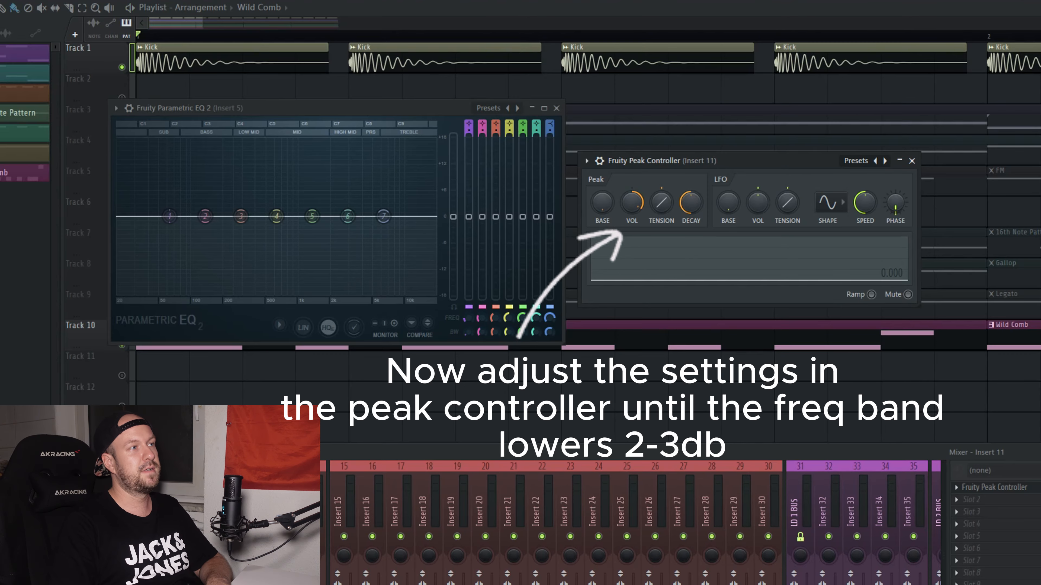
{"action": "key", "text": "space"}
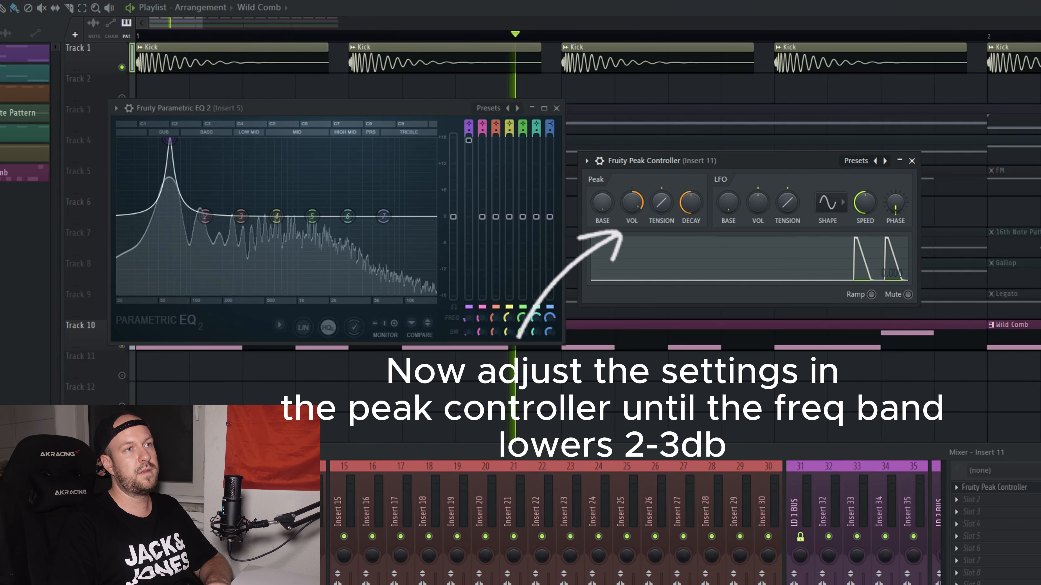
{"action": "left_click_drag", "start_coordinate": [603, 203], "coordinate": [602, 179]}
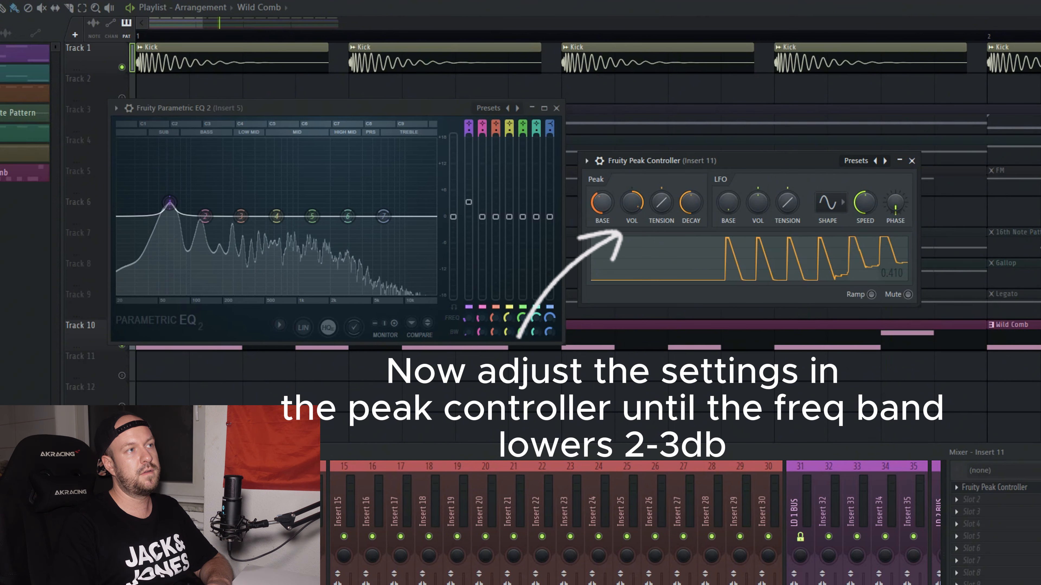